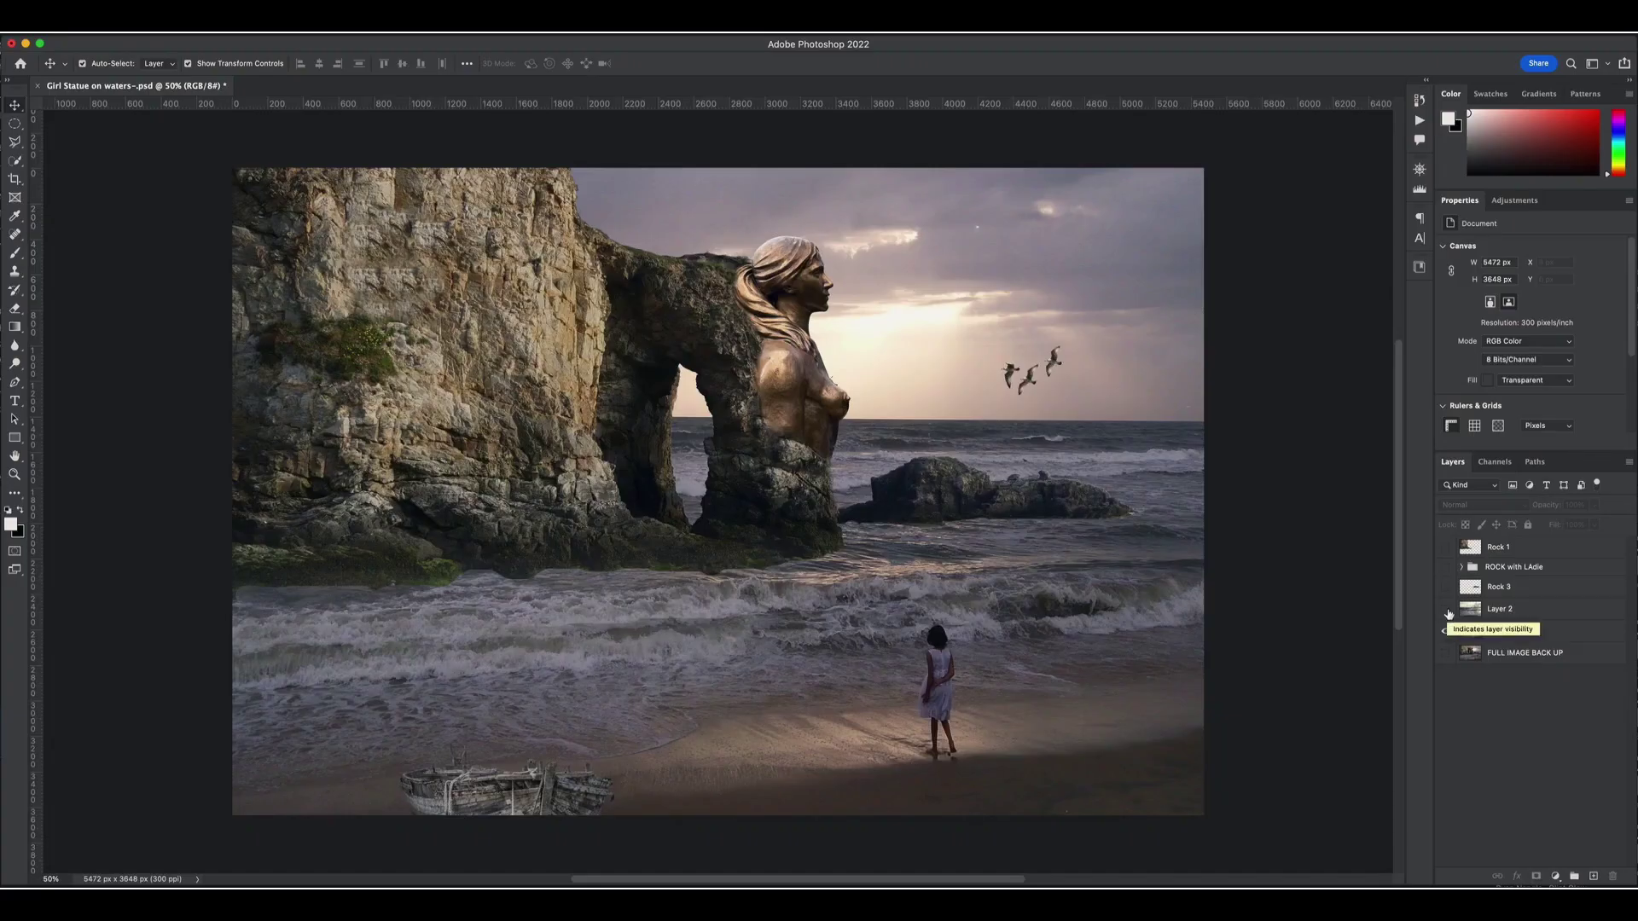
Show Layer 0 copy, the ROCK with LAdie statue rock layers and the large cliff rock.
left_click(1448, 631)
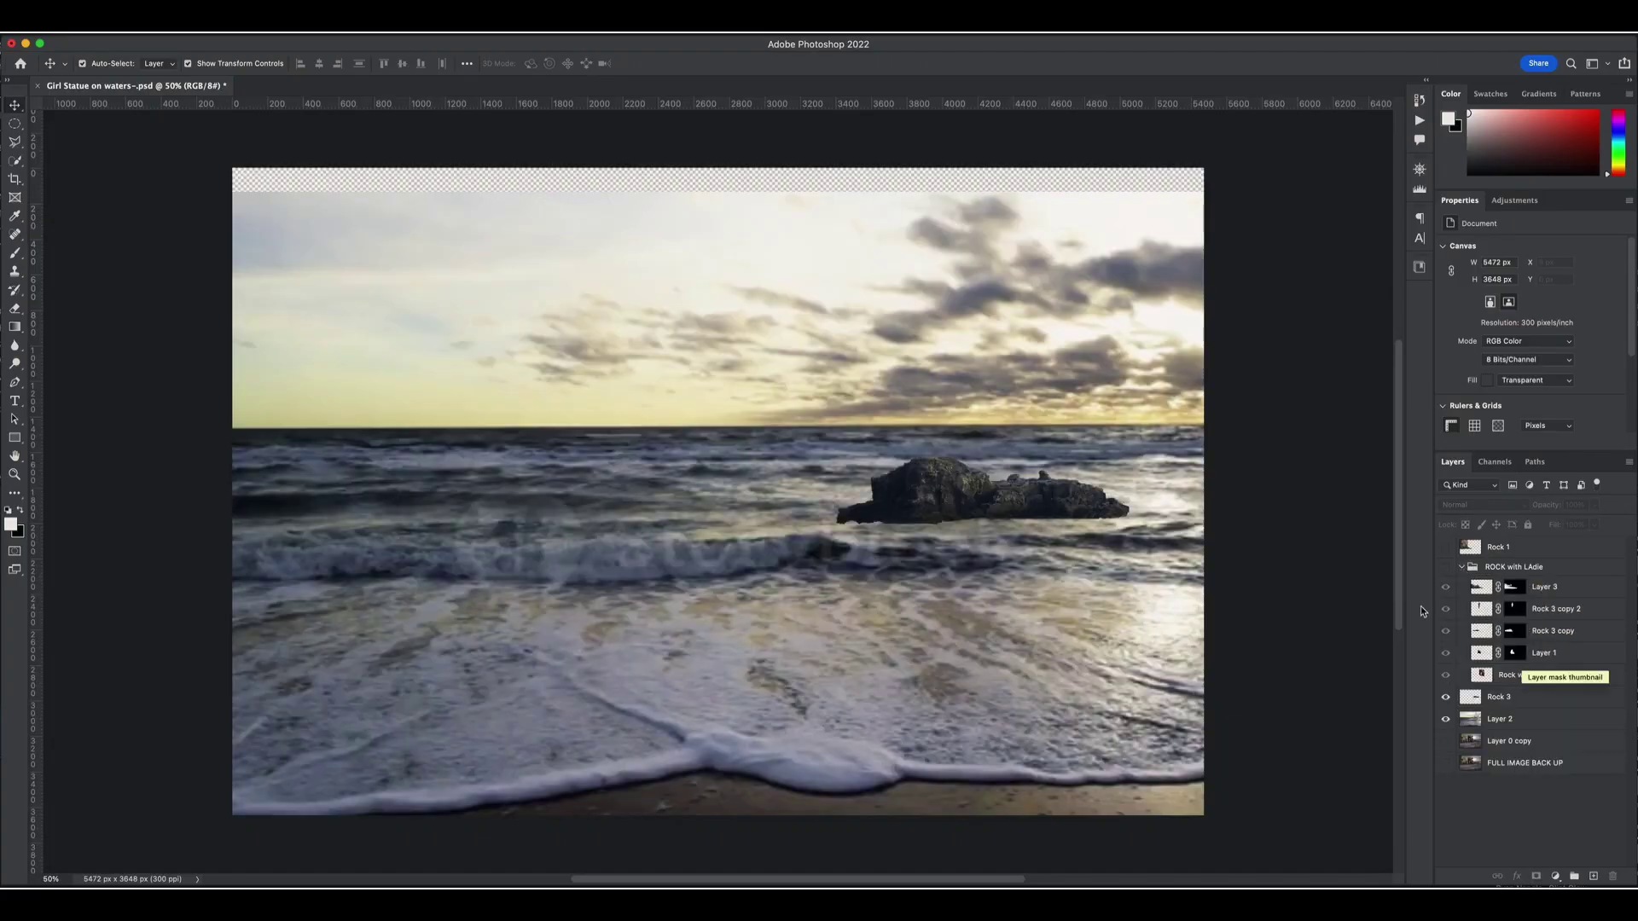
left_click(1447, 586)
left_click_drag(1448, 586, 1448, 680)
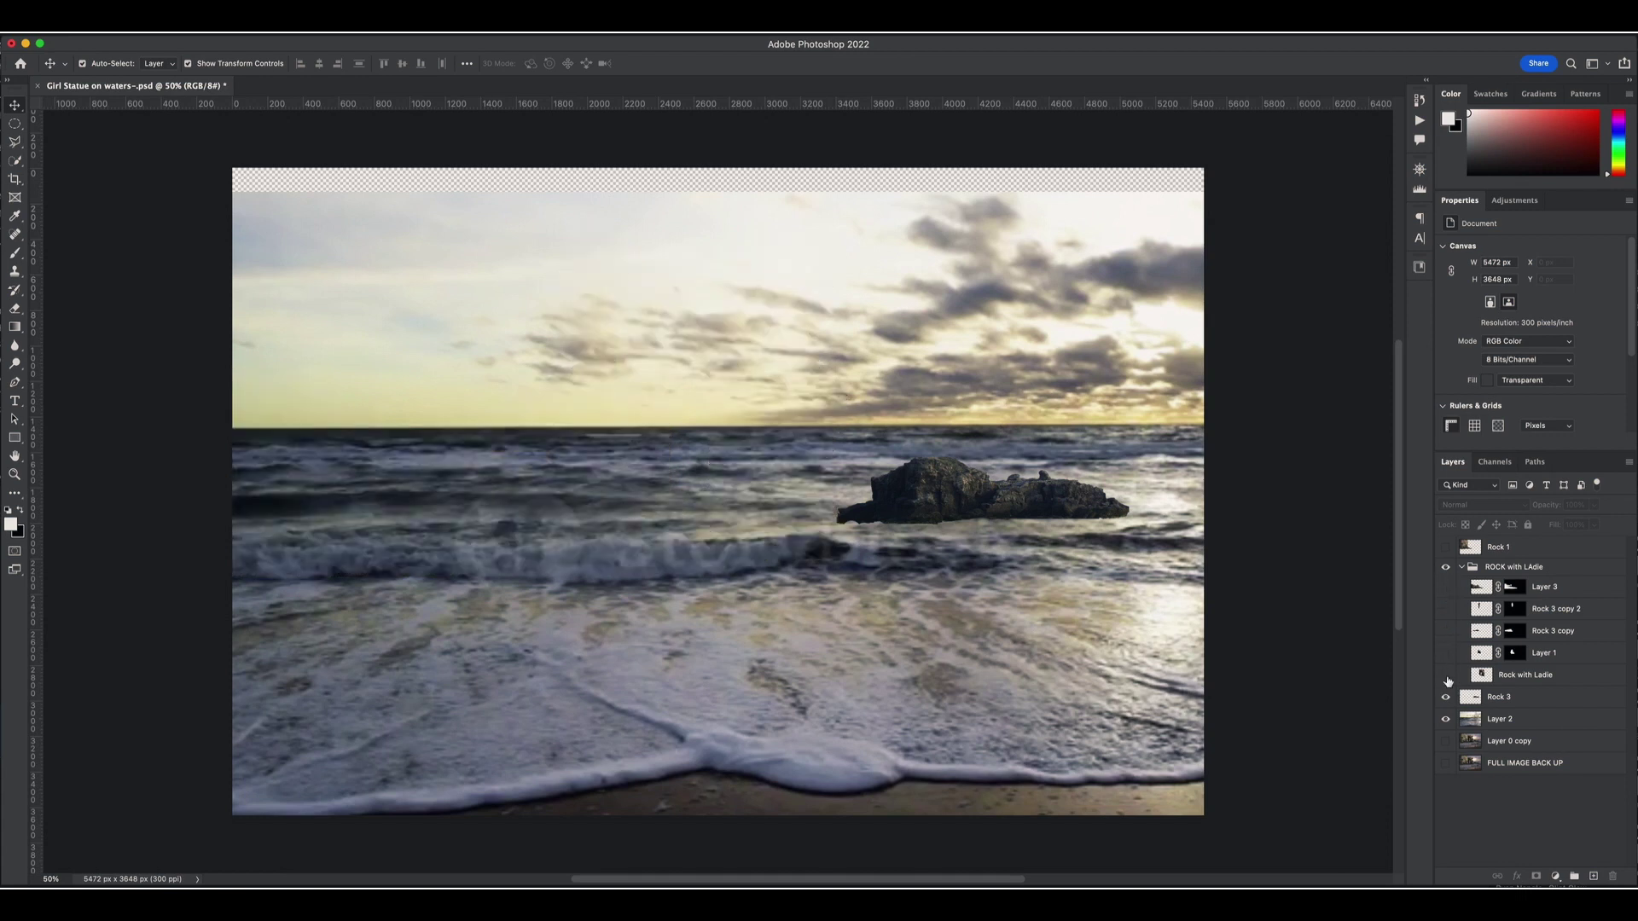
left_click(1448, 675)
left_click(1447, 609)
left_click(1472, 567)
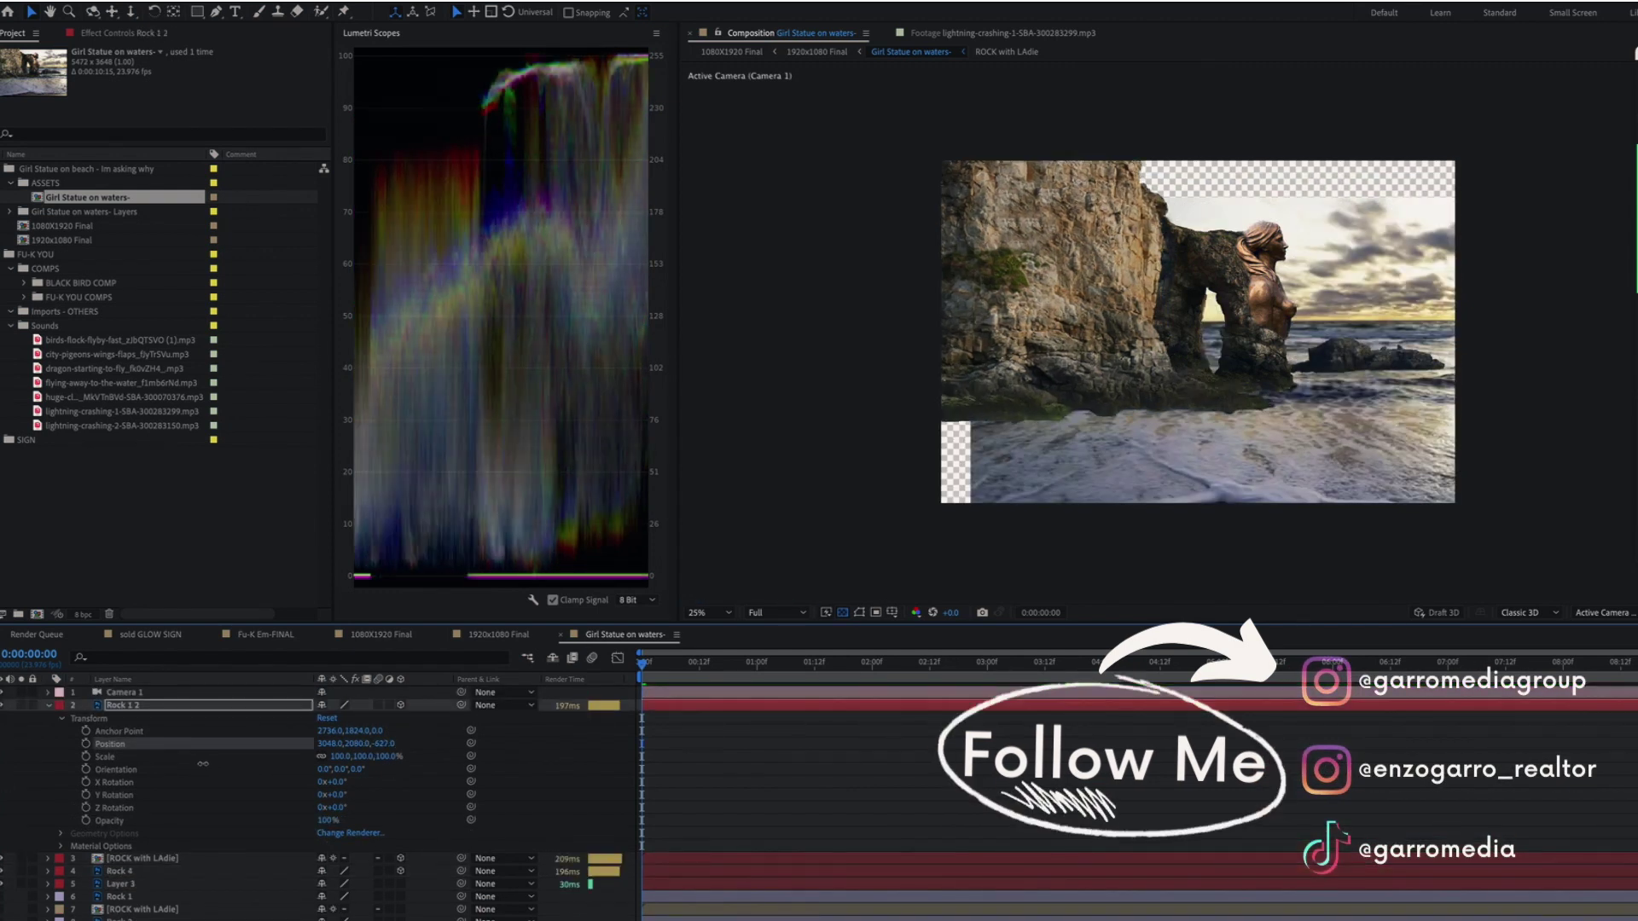
Push Rock 1 2 closer in Z, then add a 3D null parented to Camera 1.
left_click_drag(384, 746, 233, 757)
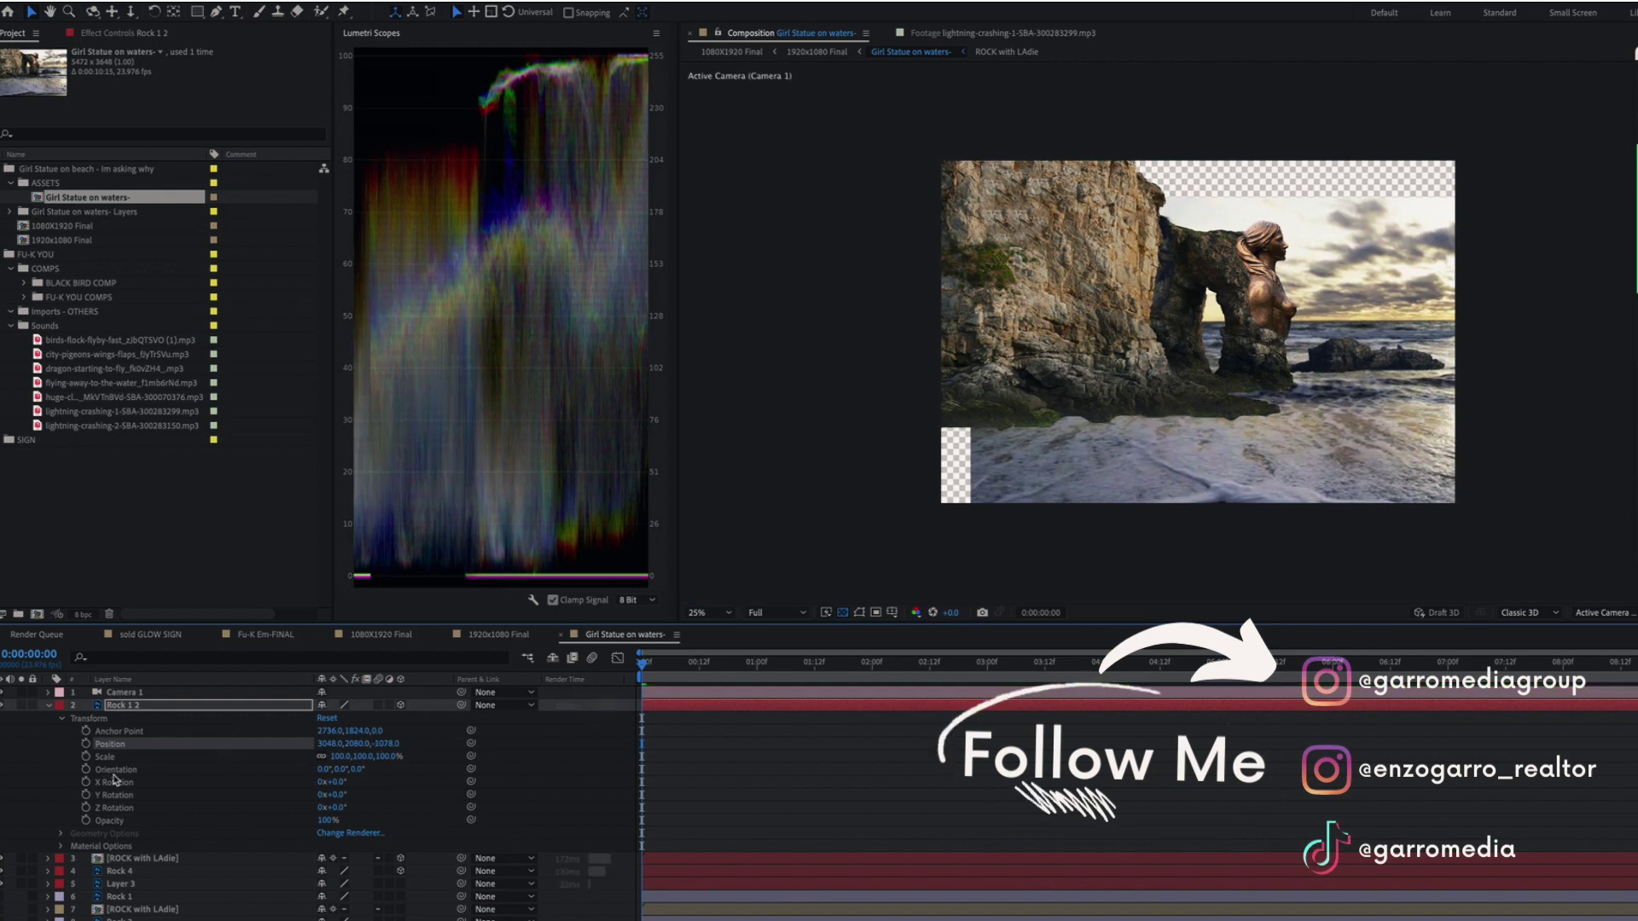
right_click(506, 759)
left_click(794, 870)
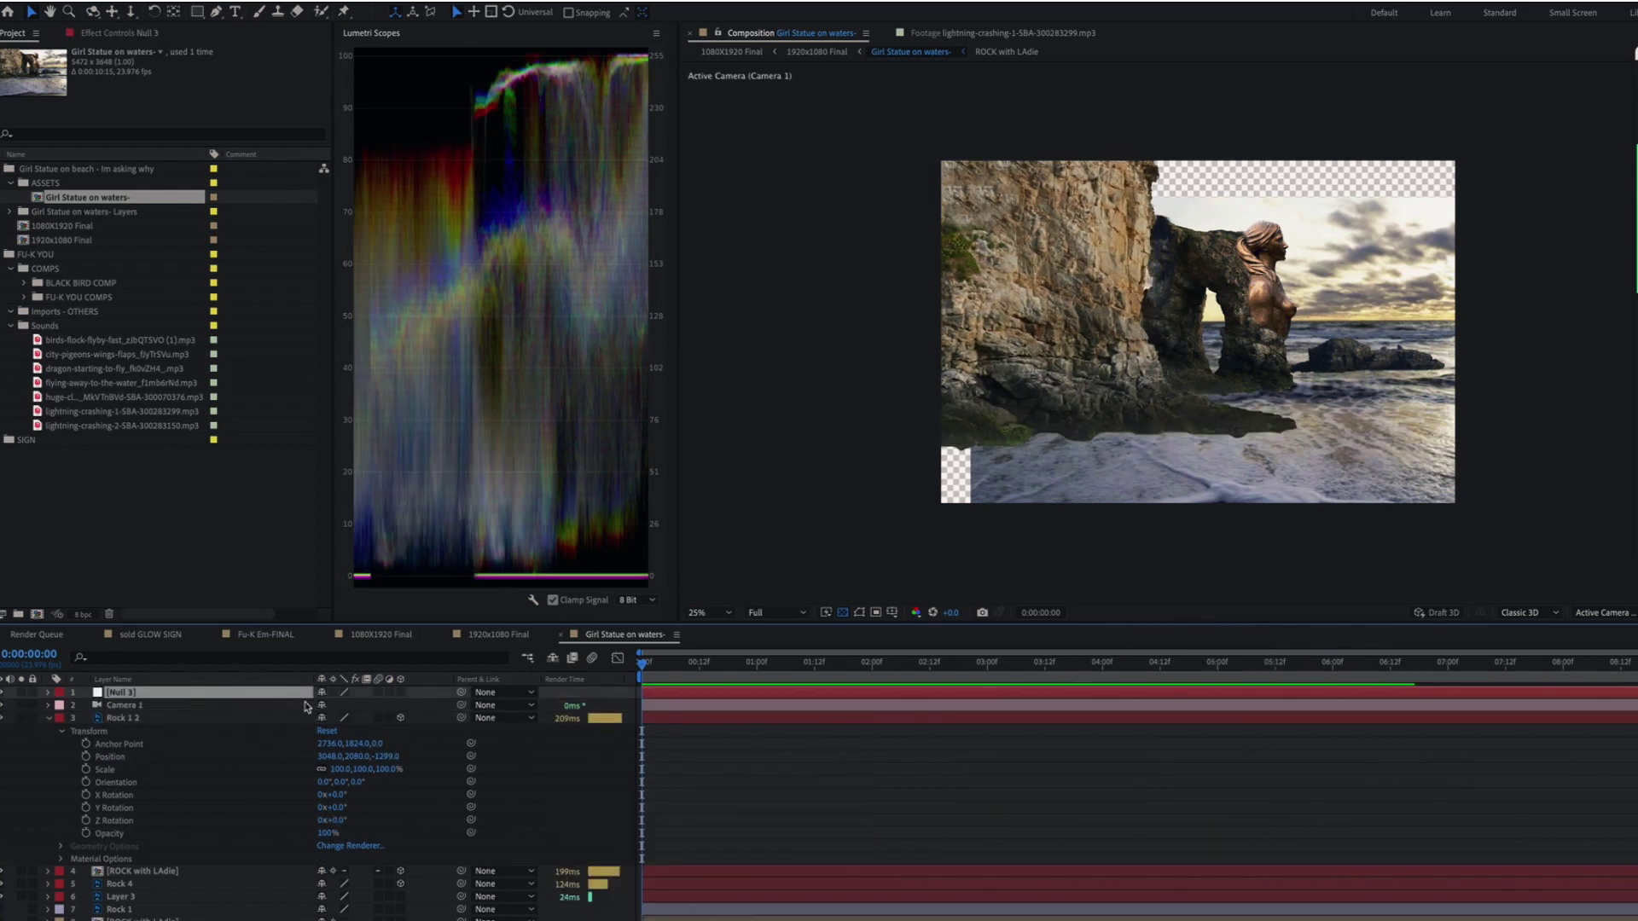
left_click(400, 693)
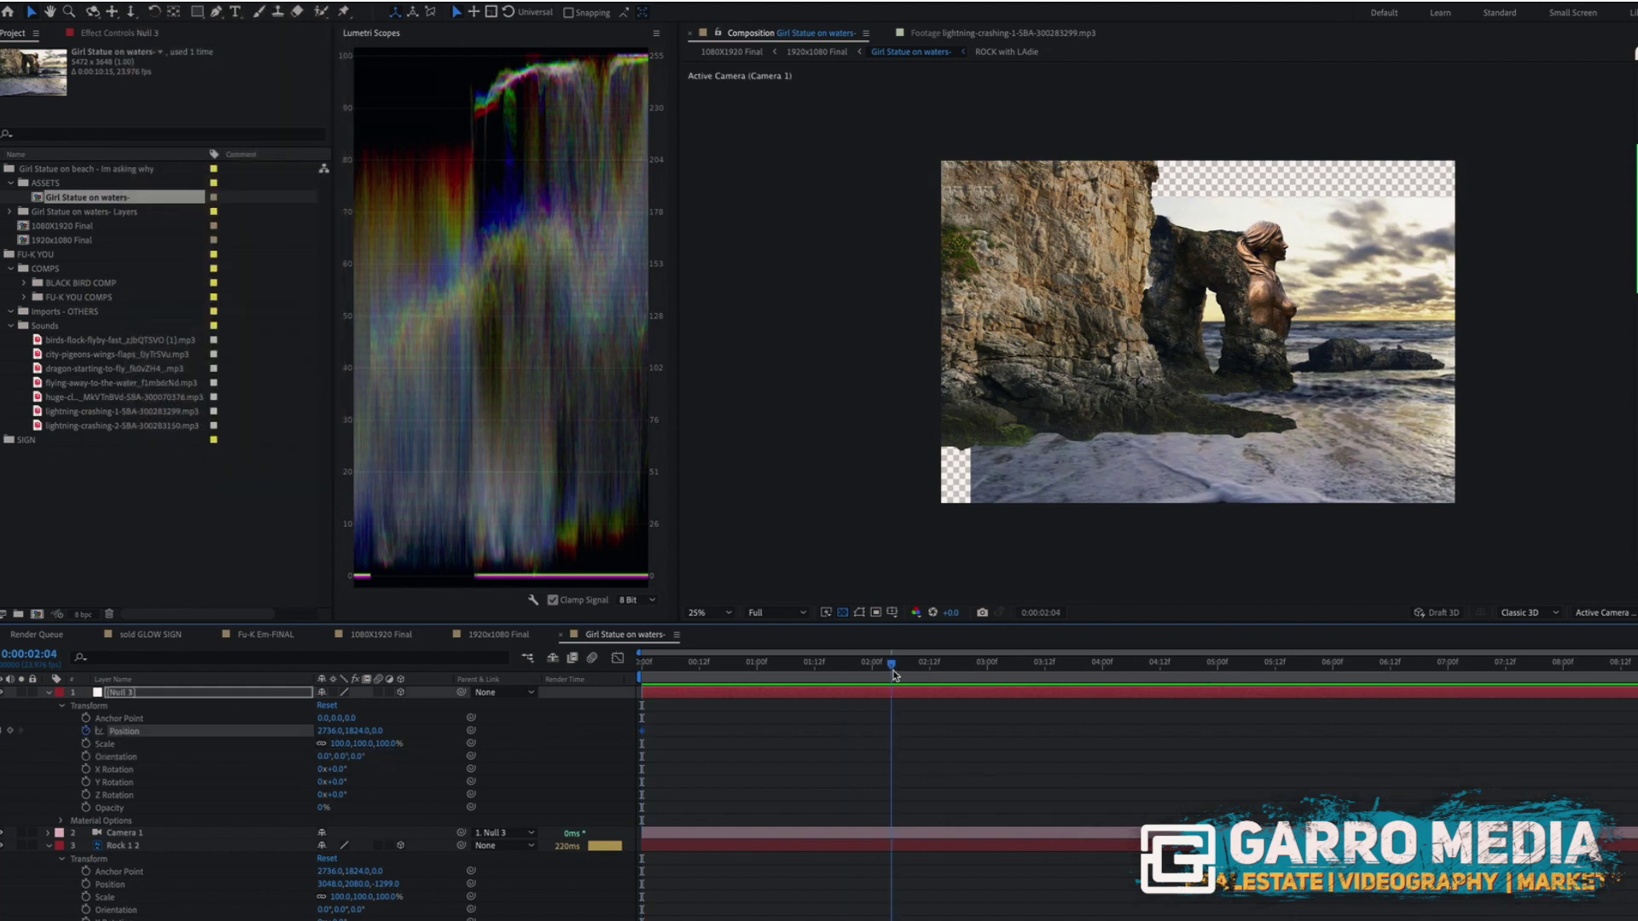
Keyframe the null's Position Z from start to end for the camera push-in.
left_click_drag(384, 730, 410, 731)
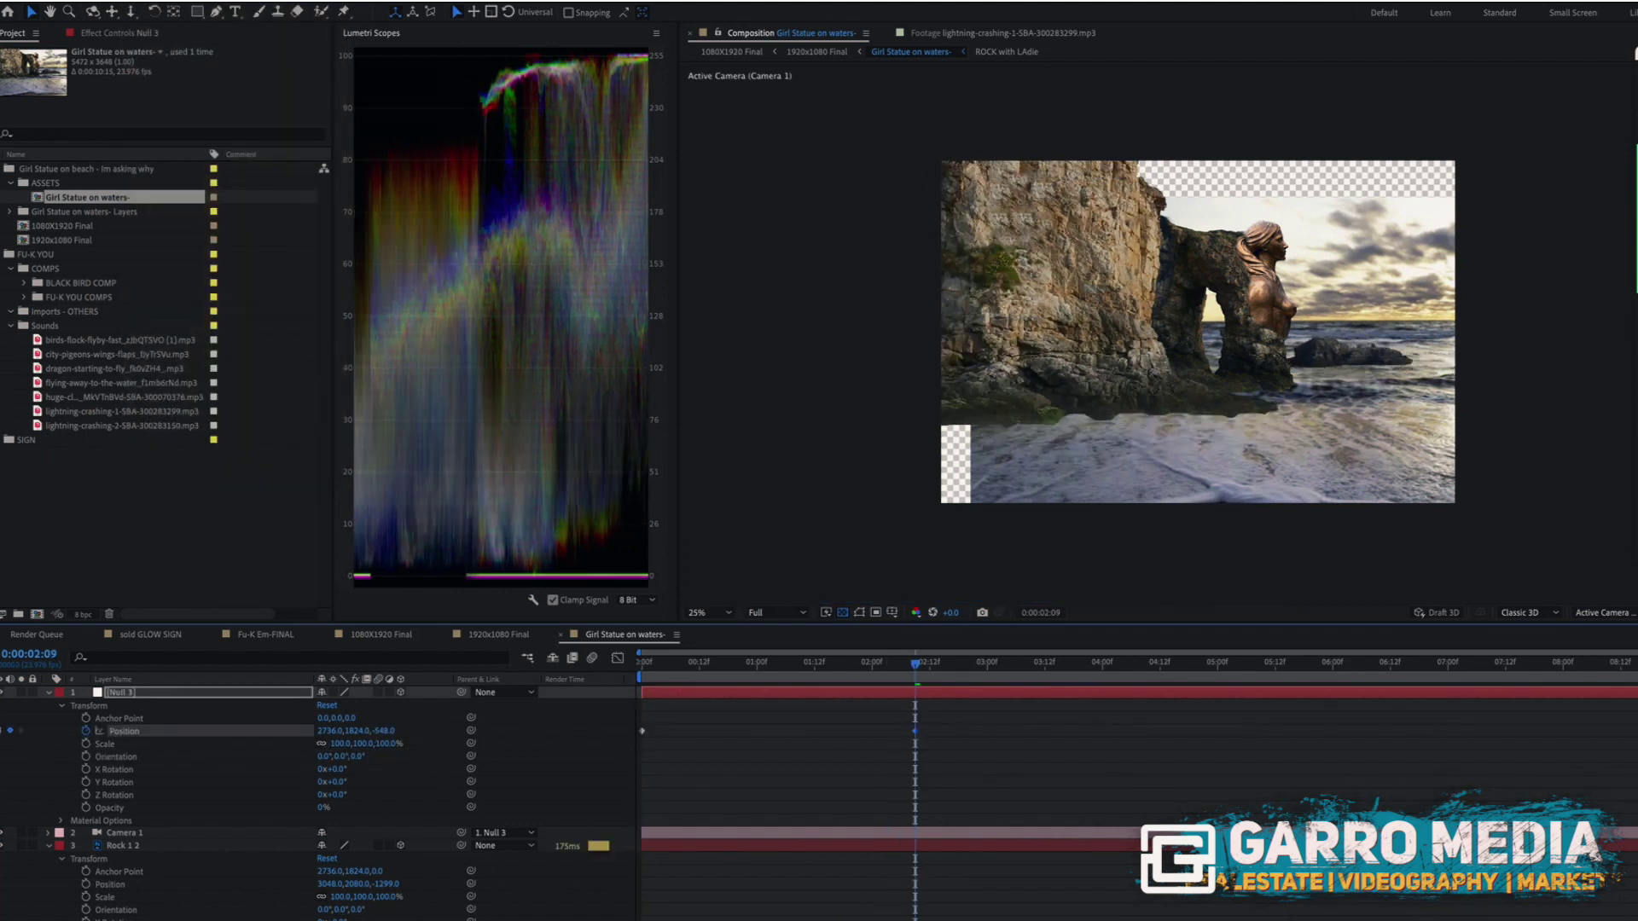
left_click_drag(384, 730, 636, 740)
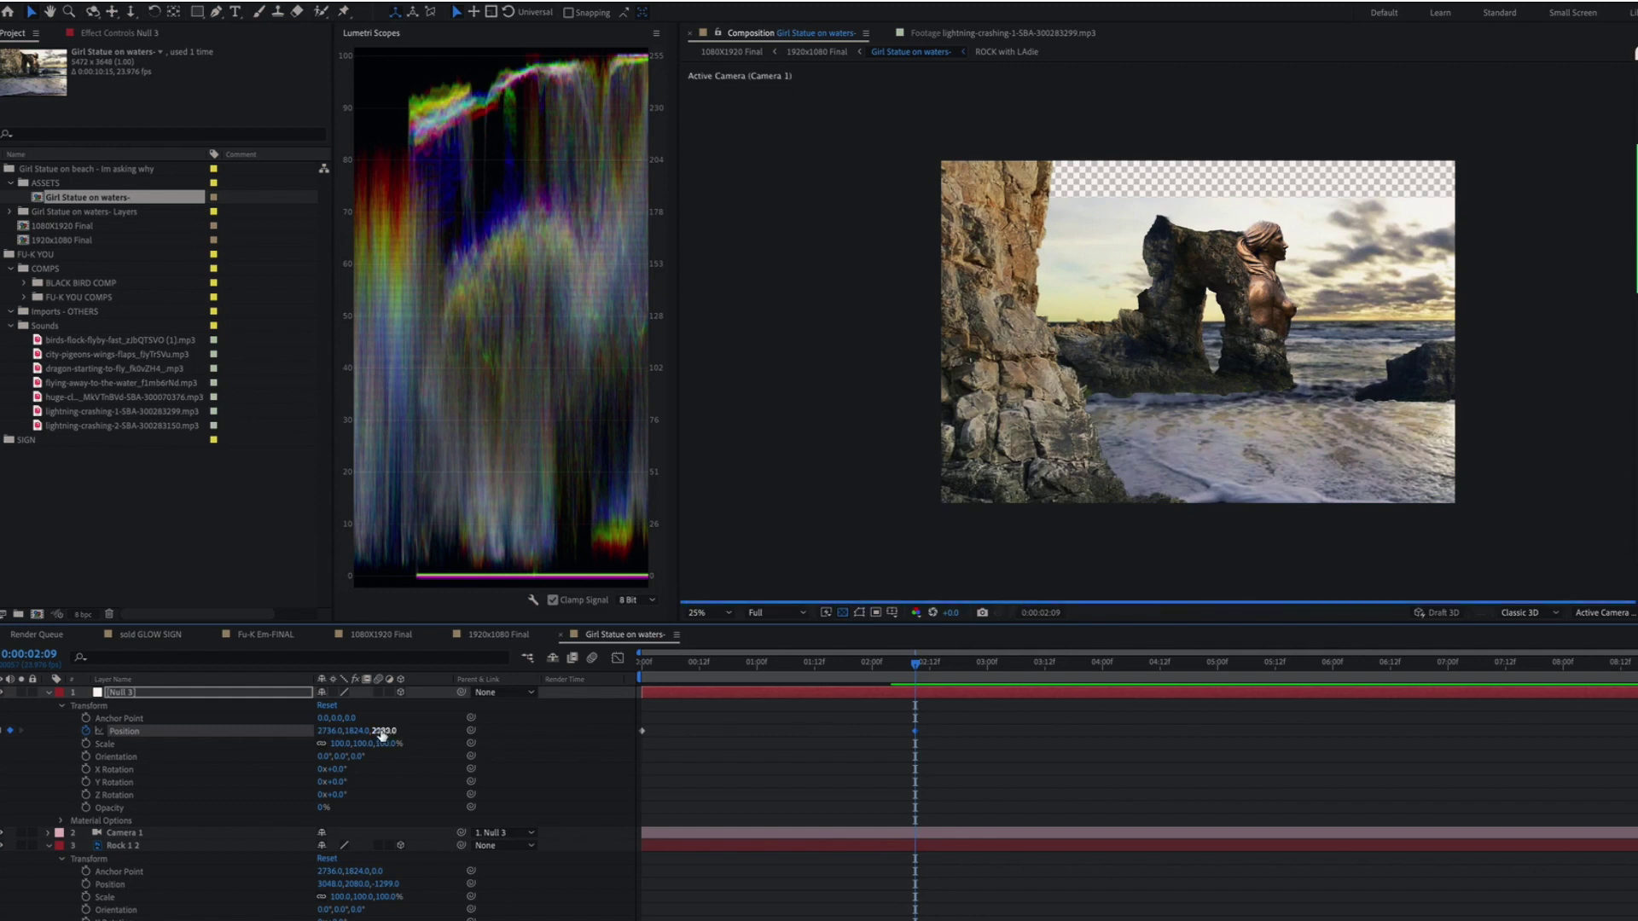
left_click_drag(382, 733, 320, 738)
key("Home")
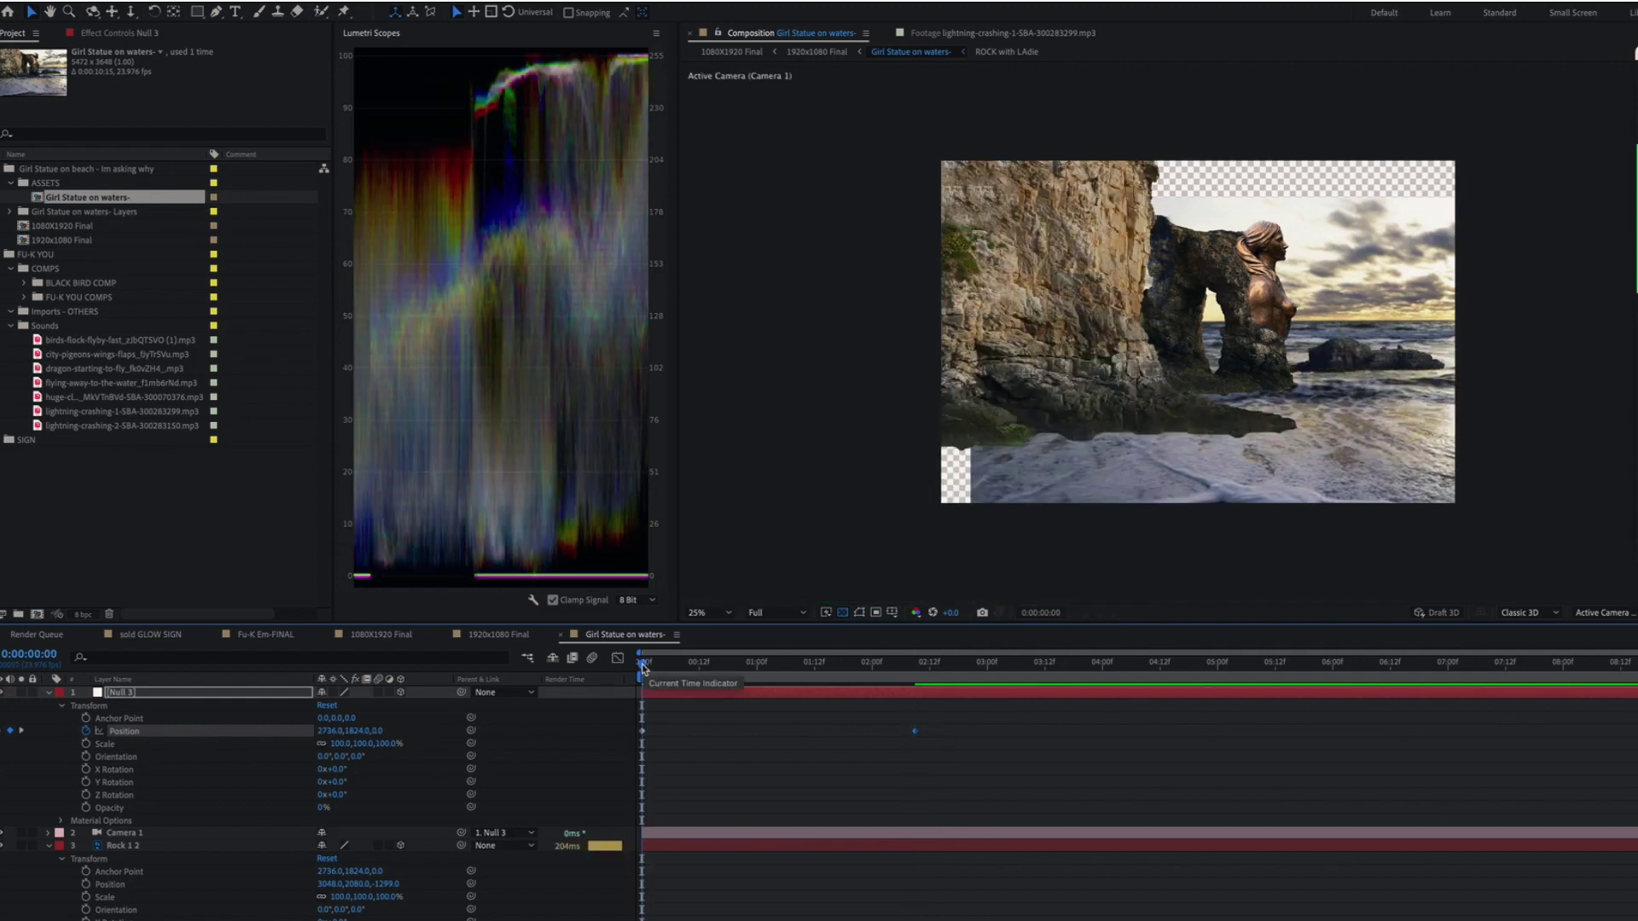
left_click(125, 849)
Reveal Rock 4's transform properties and preview the camera push-in from the first frame.
left_click(48, 851)
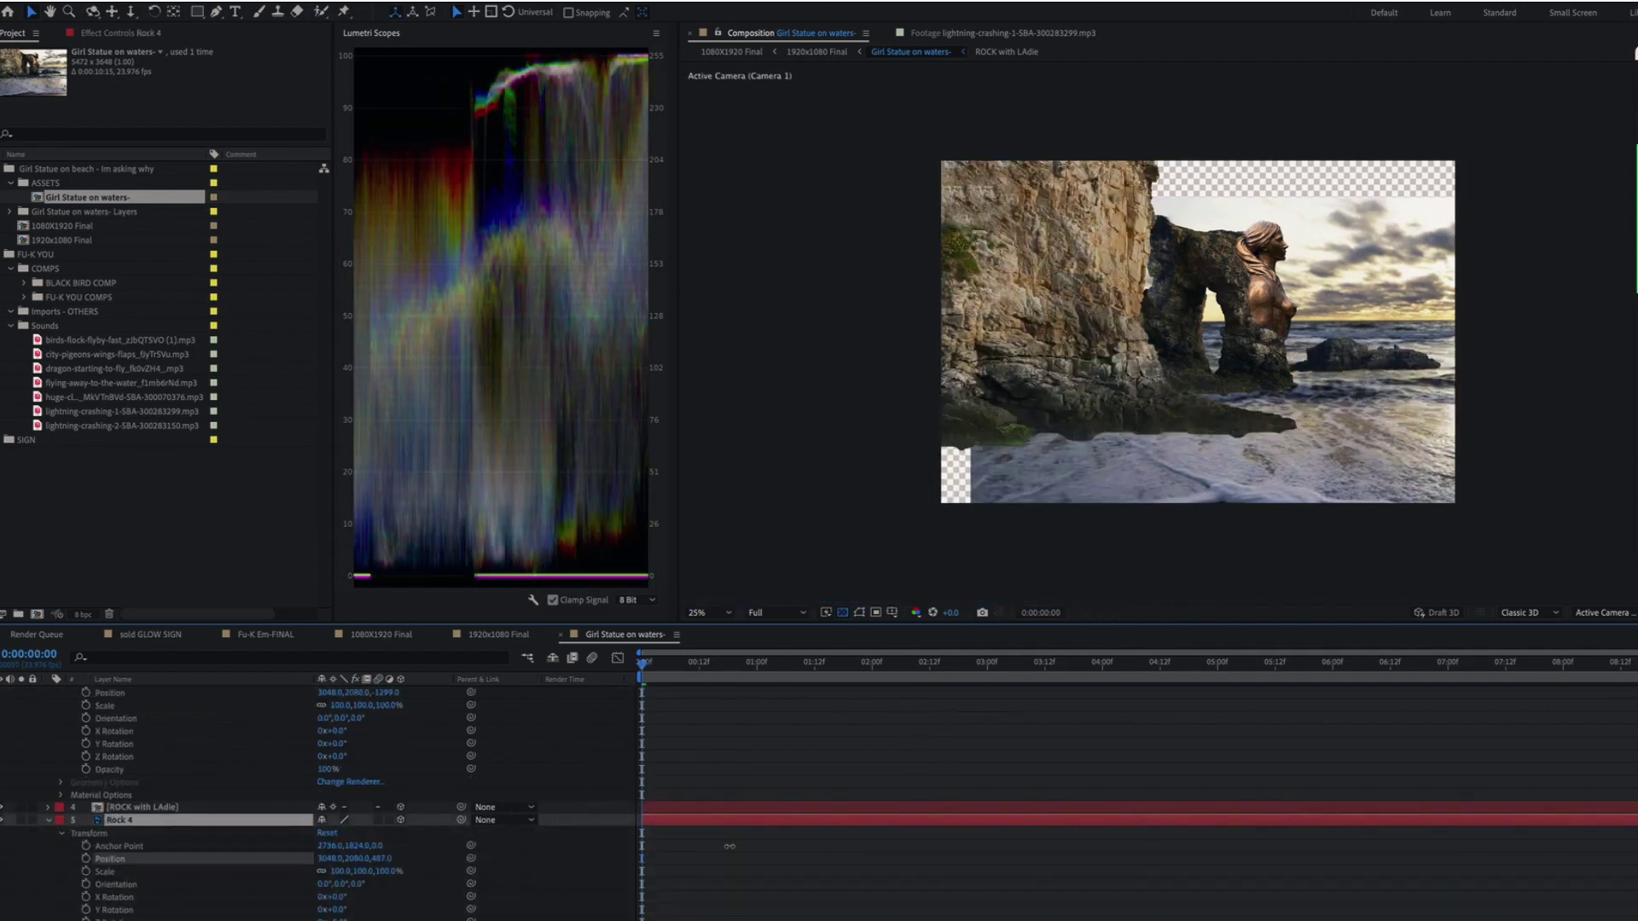
scroll(1017, 819, "down", 1)
left_click_drag(645, 662, 888, 662)
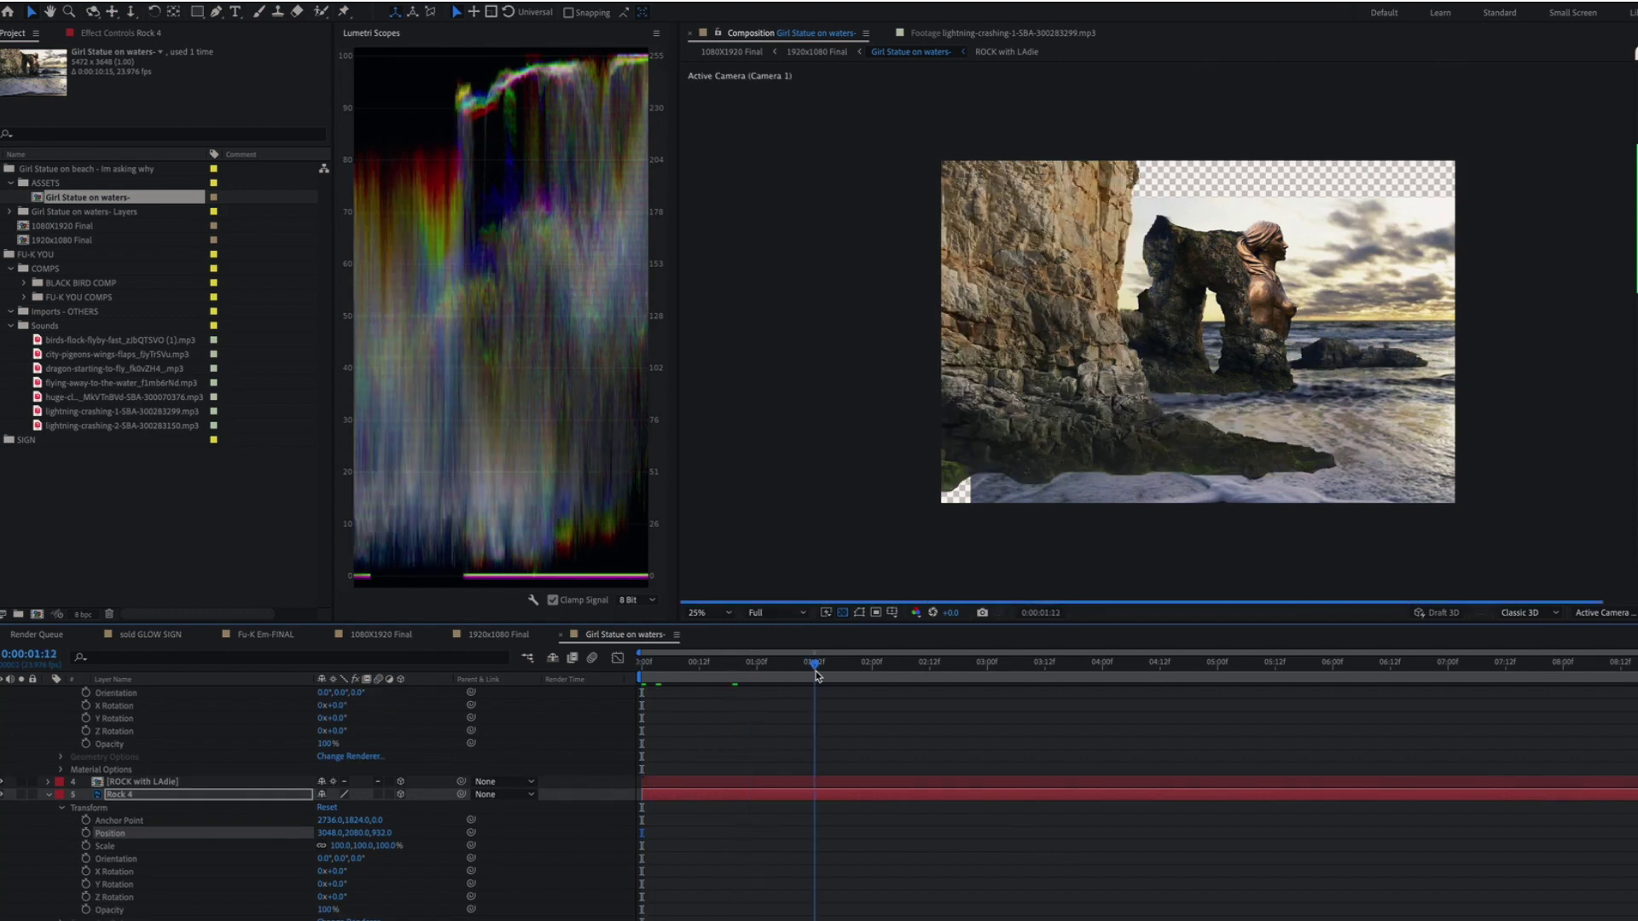
key("Home")
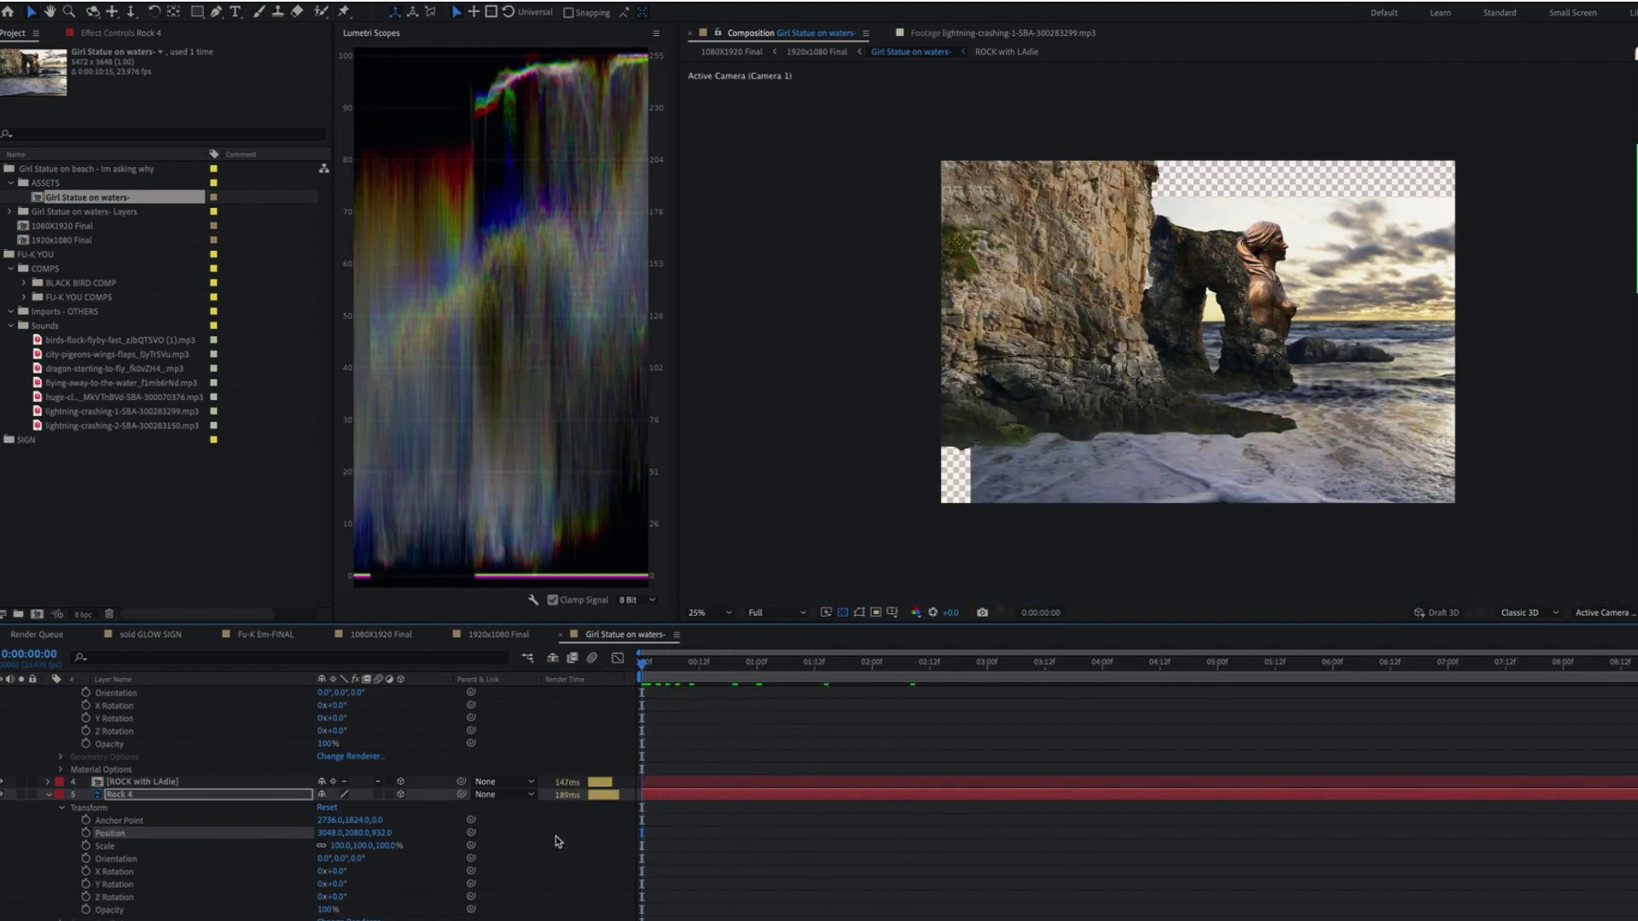
key("super+z")
key("space")
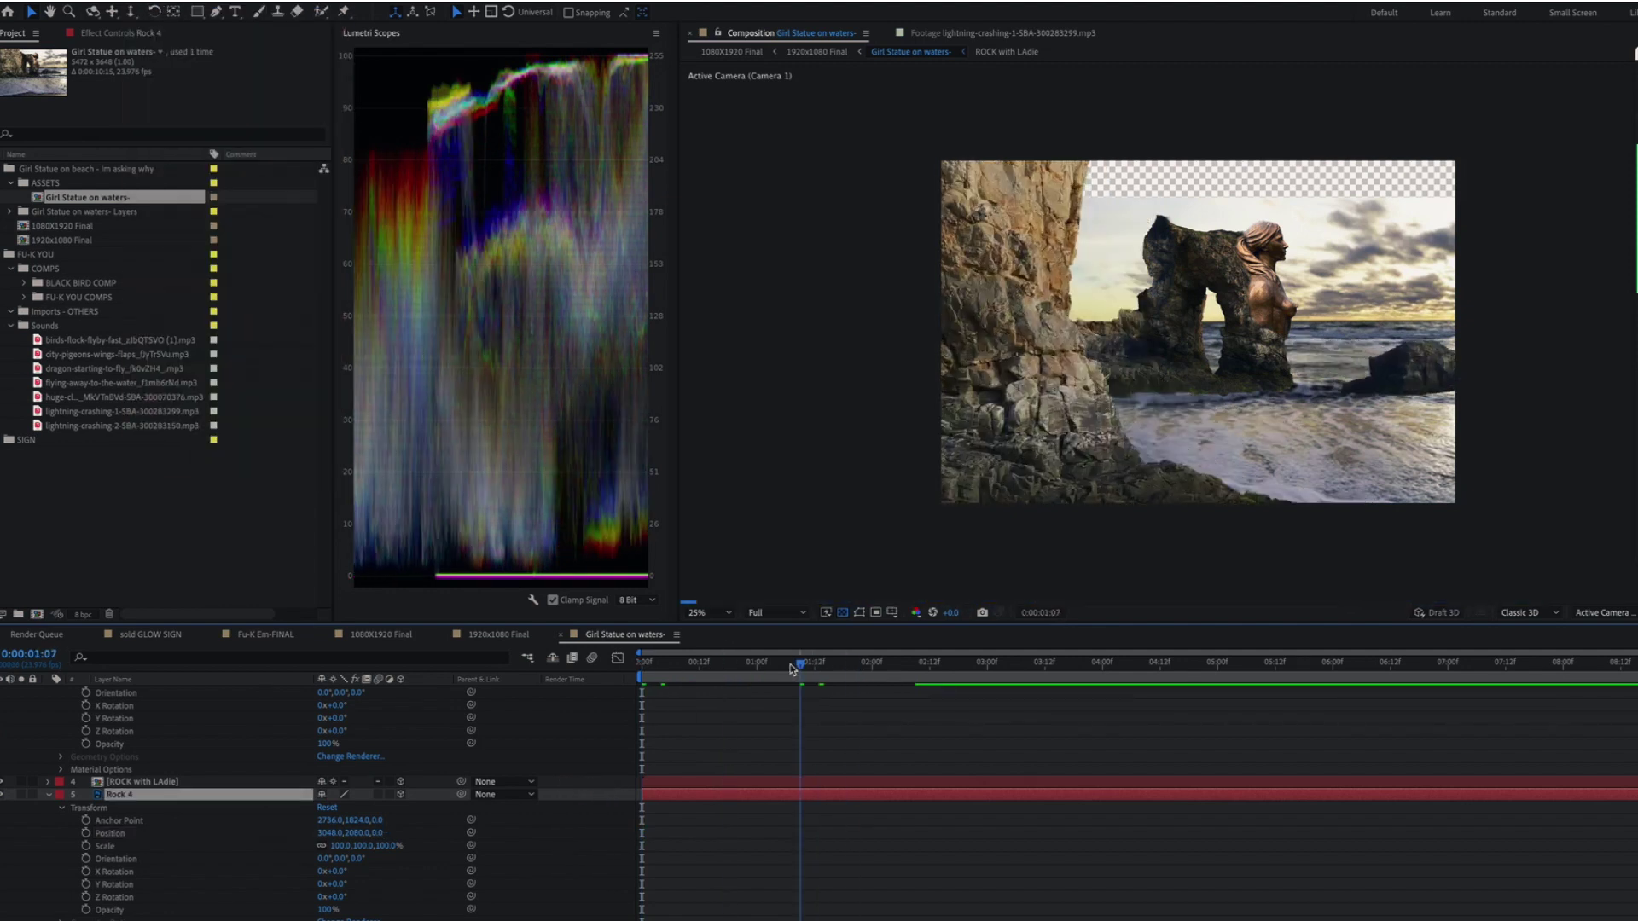
left_click(147, 6)
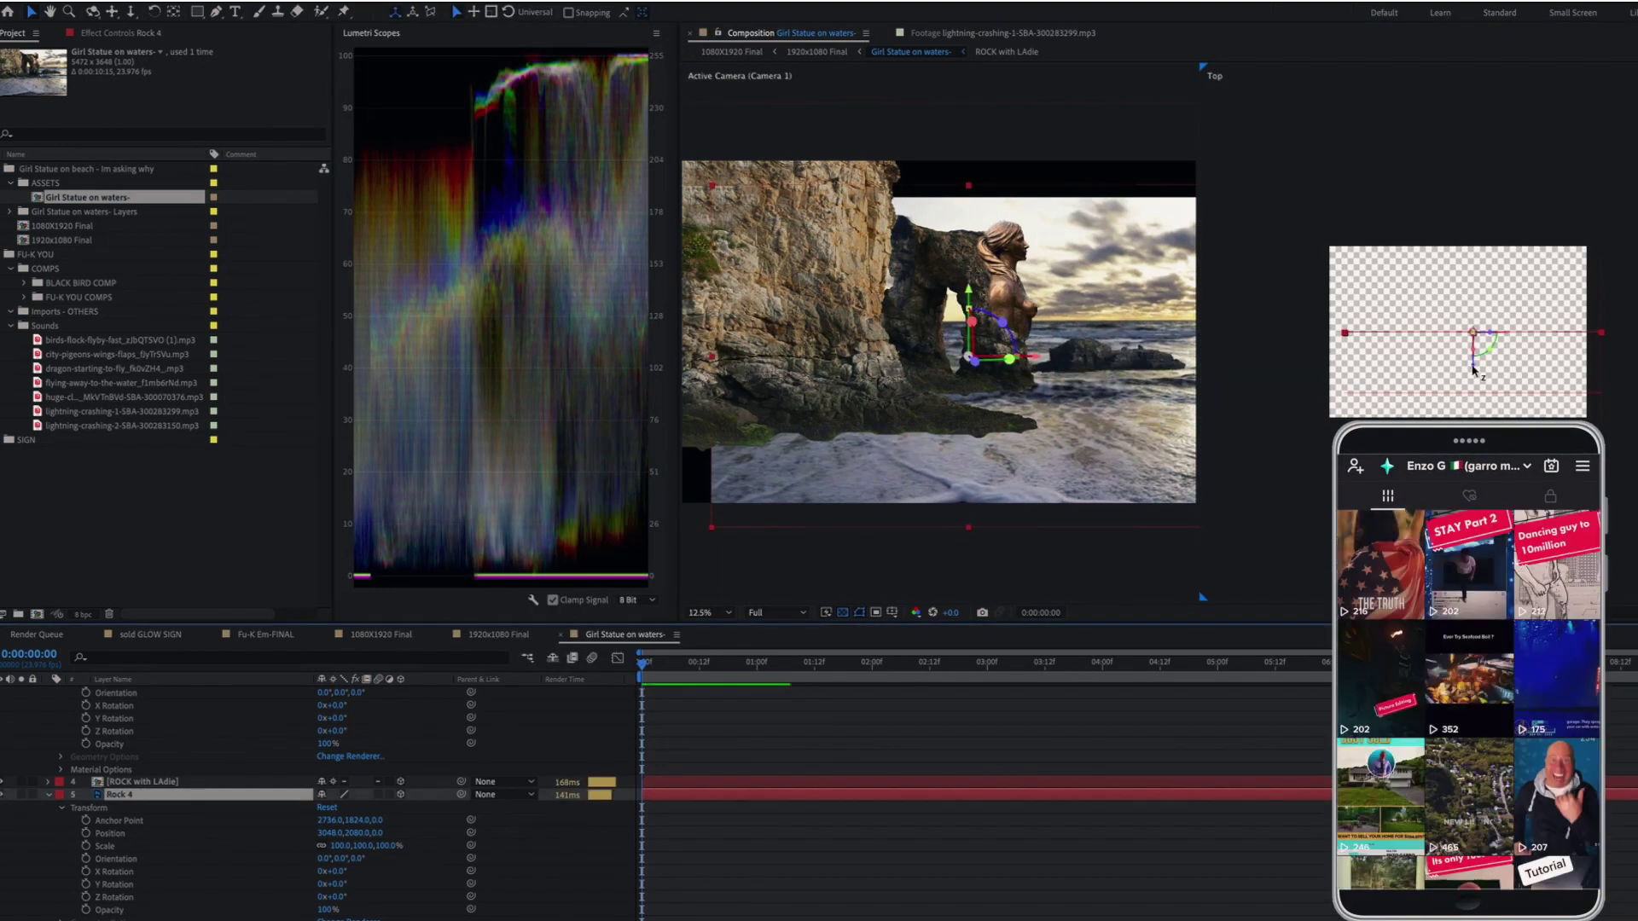
Scrub through the camera move to check the rock parallax, ending back at the start.
left_click_drag(644, 662, 901, 665)
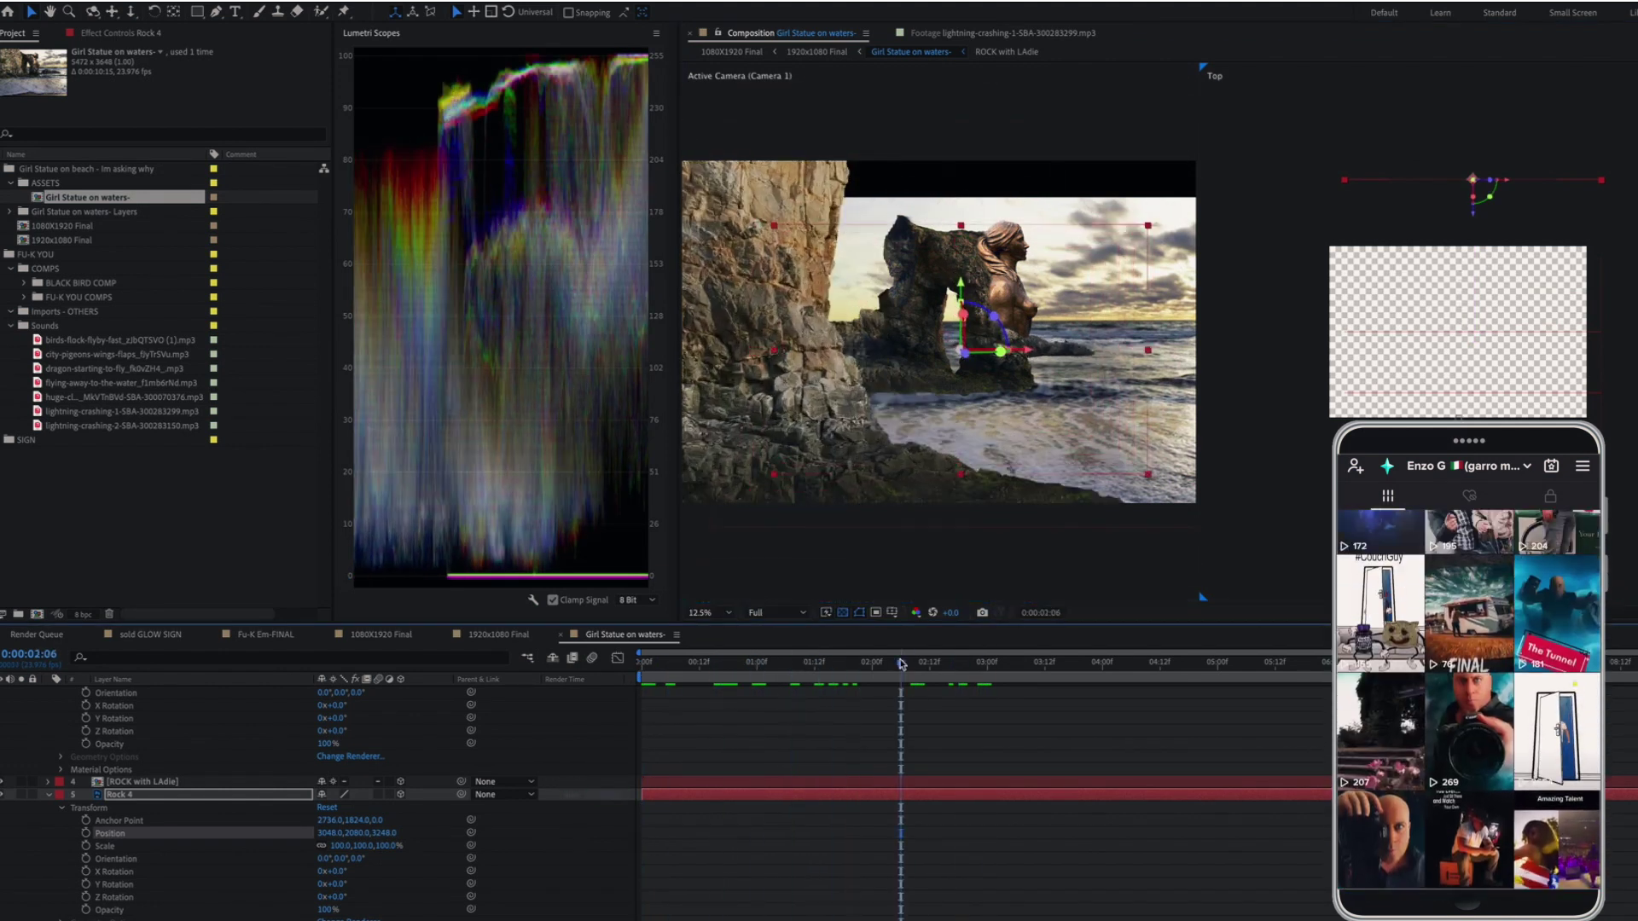
scroll(252, 808, "up", 3)
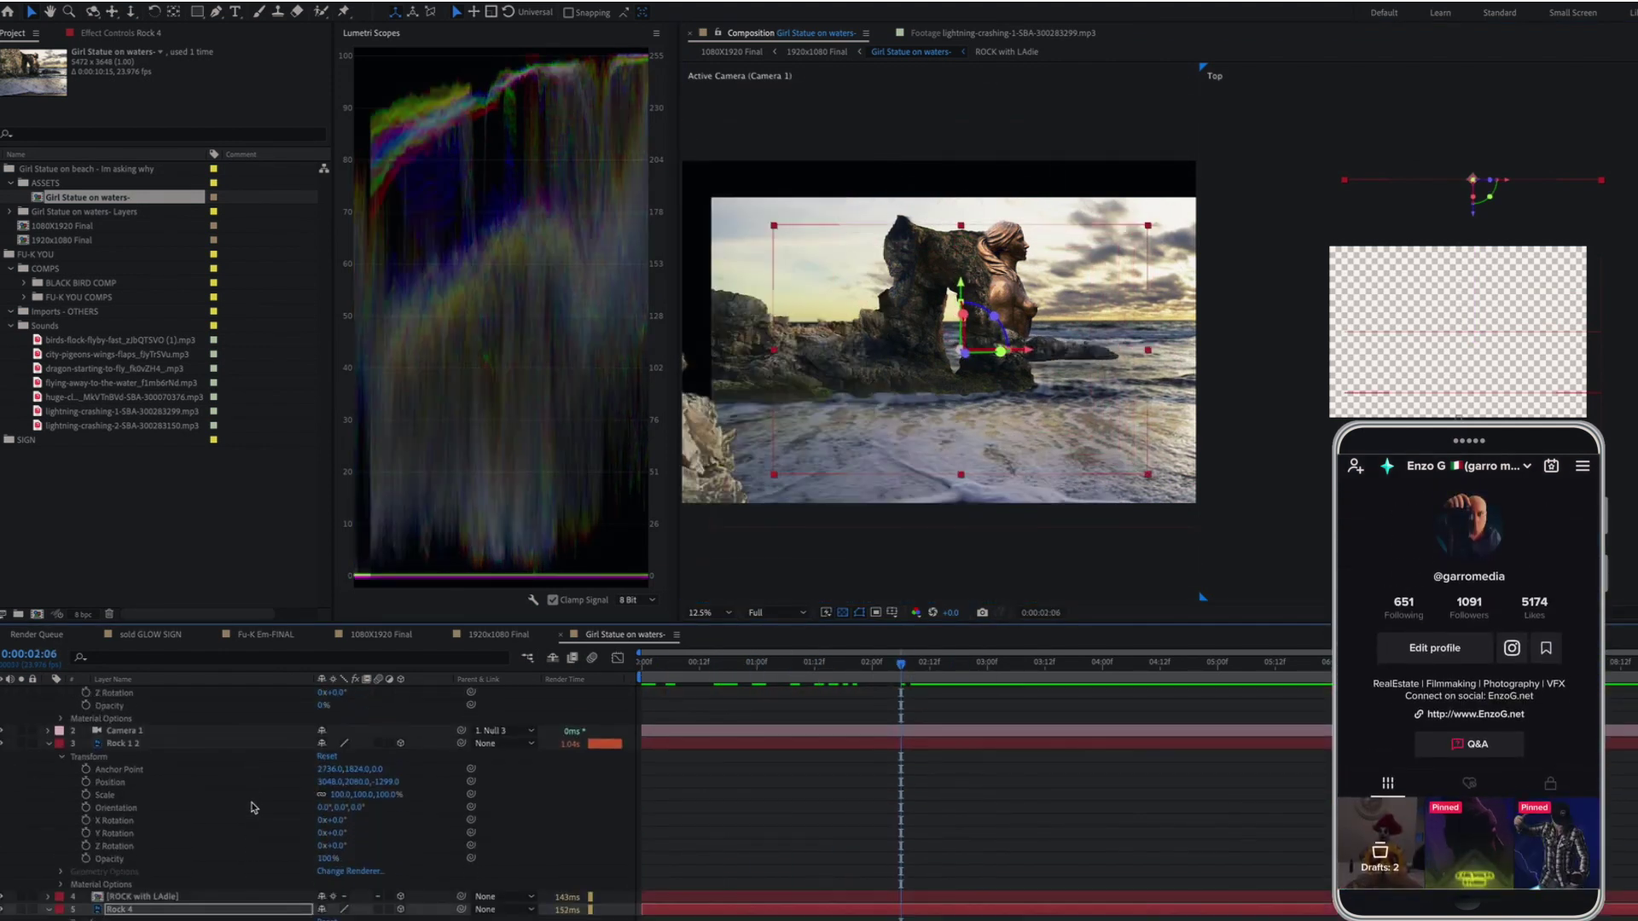
left_click_drag(656, 664, 883, 664)
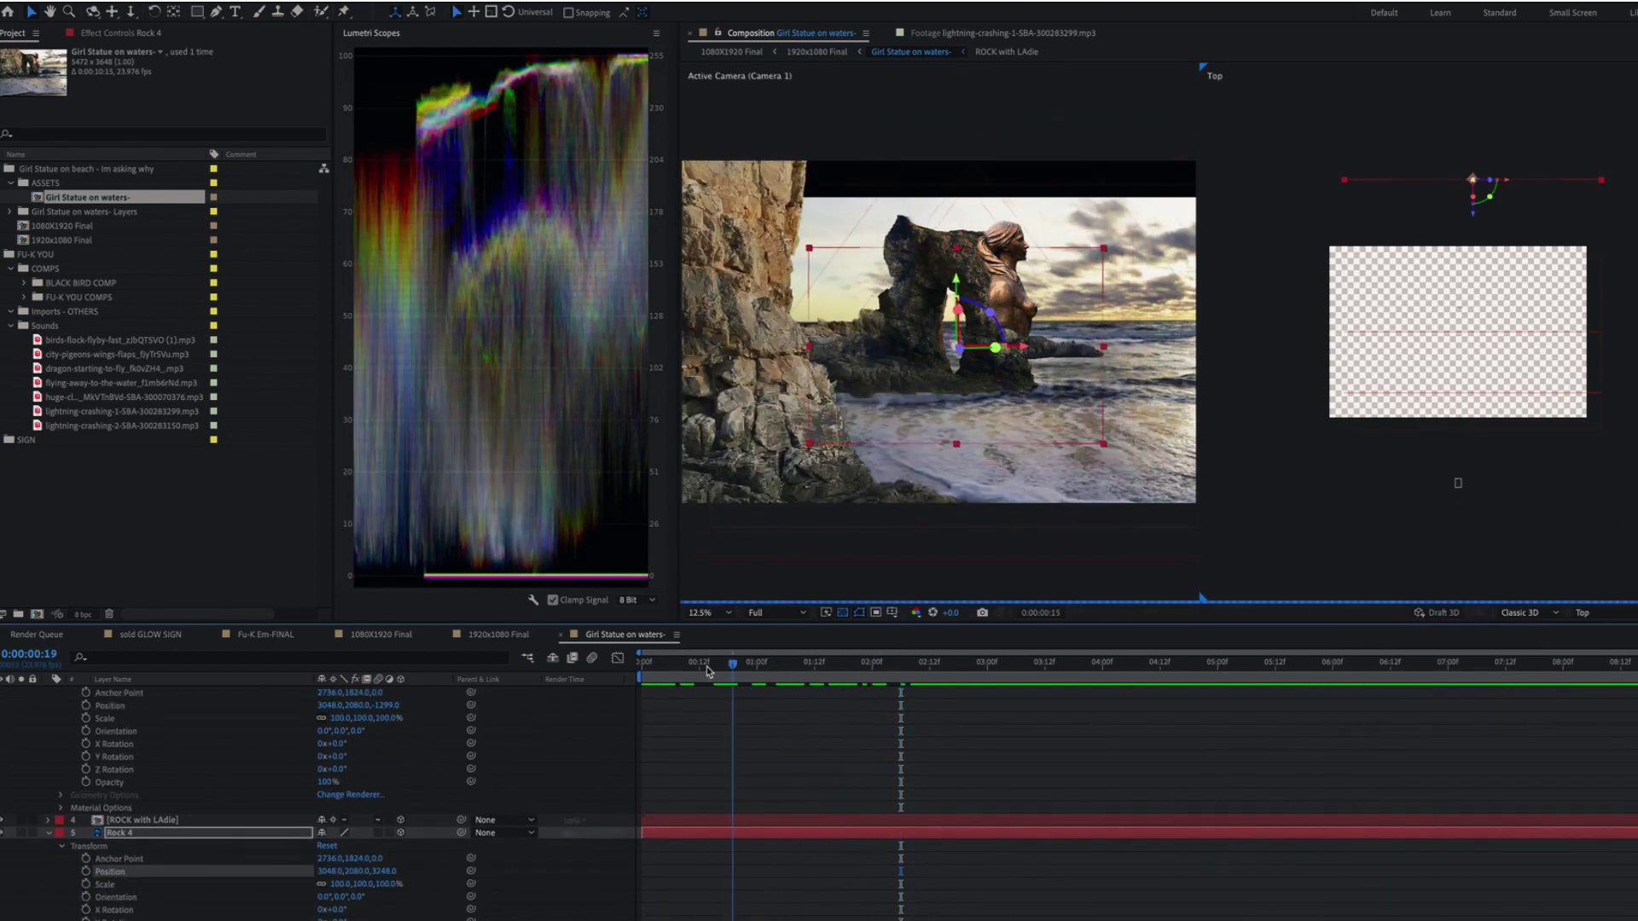
mouse_move(881, 663)
left_mouse_down()
mouse_move(654, 665)
mouse_move(989, 661)
mouse_move(929, 663)
left_mouse_up()
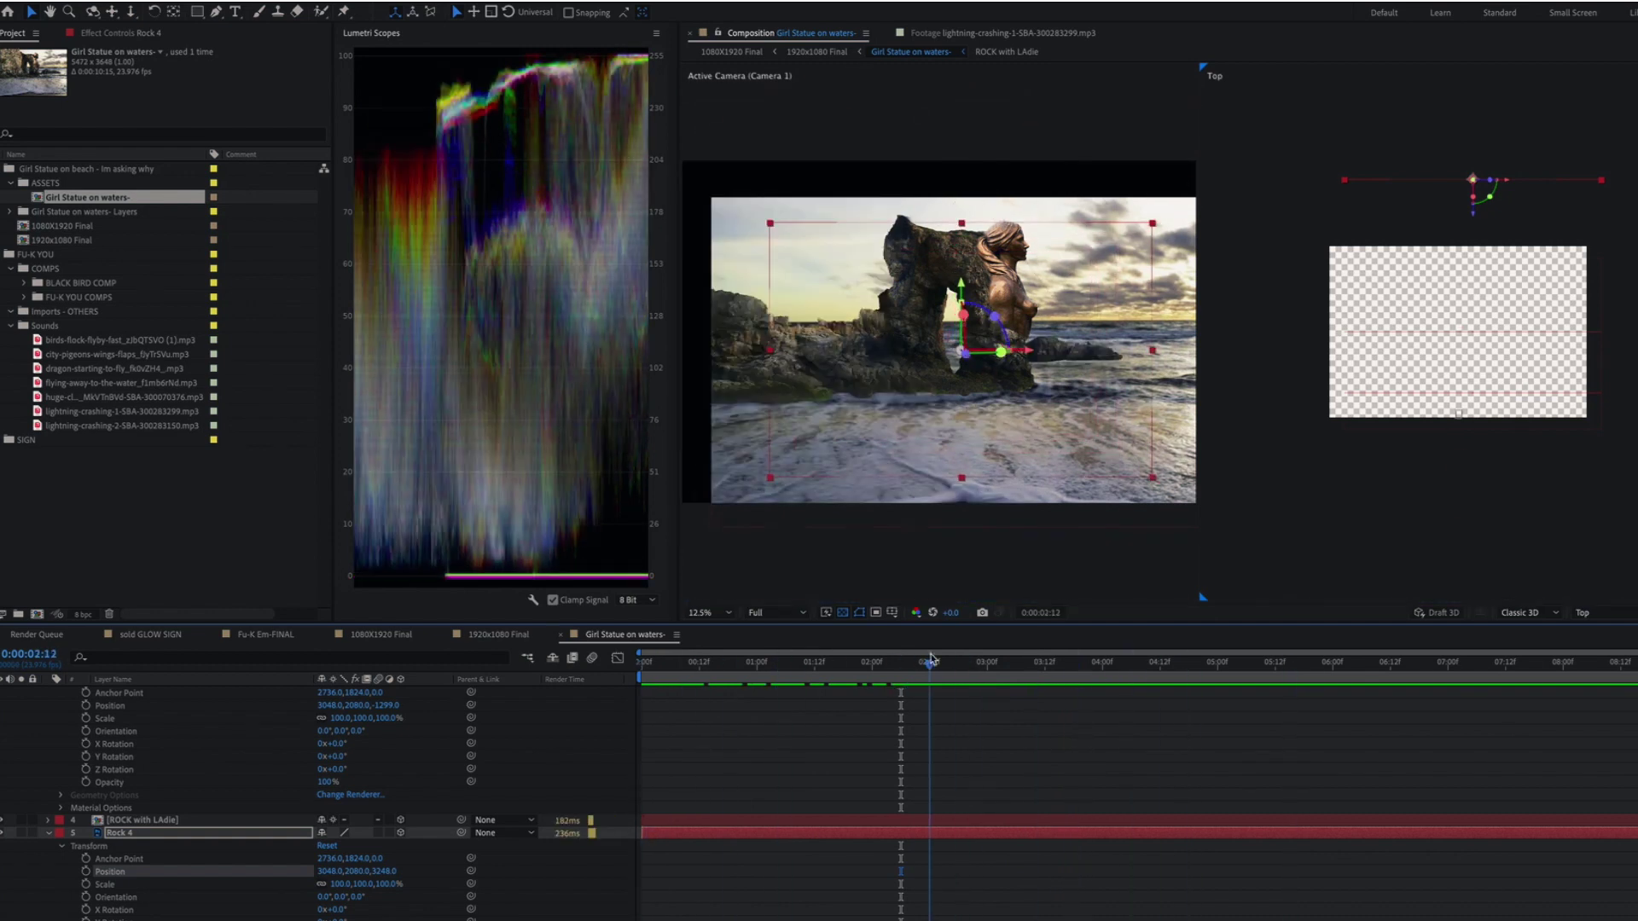
left_click_drag(768, 662, 645, 662)
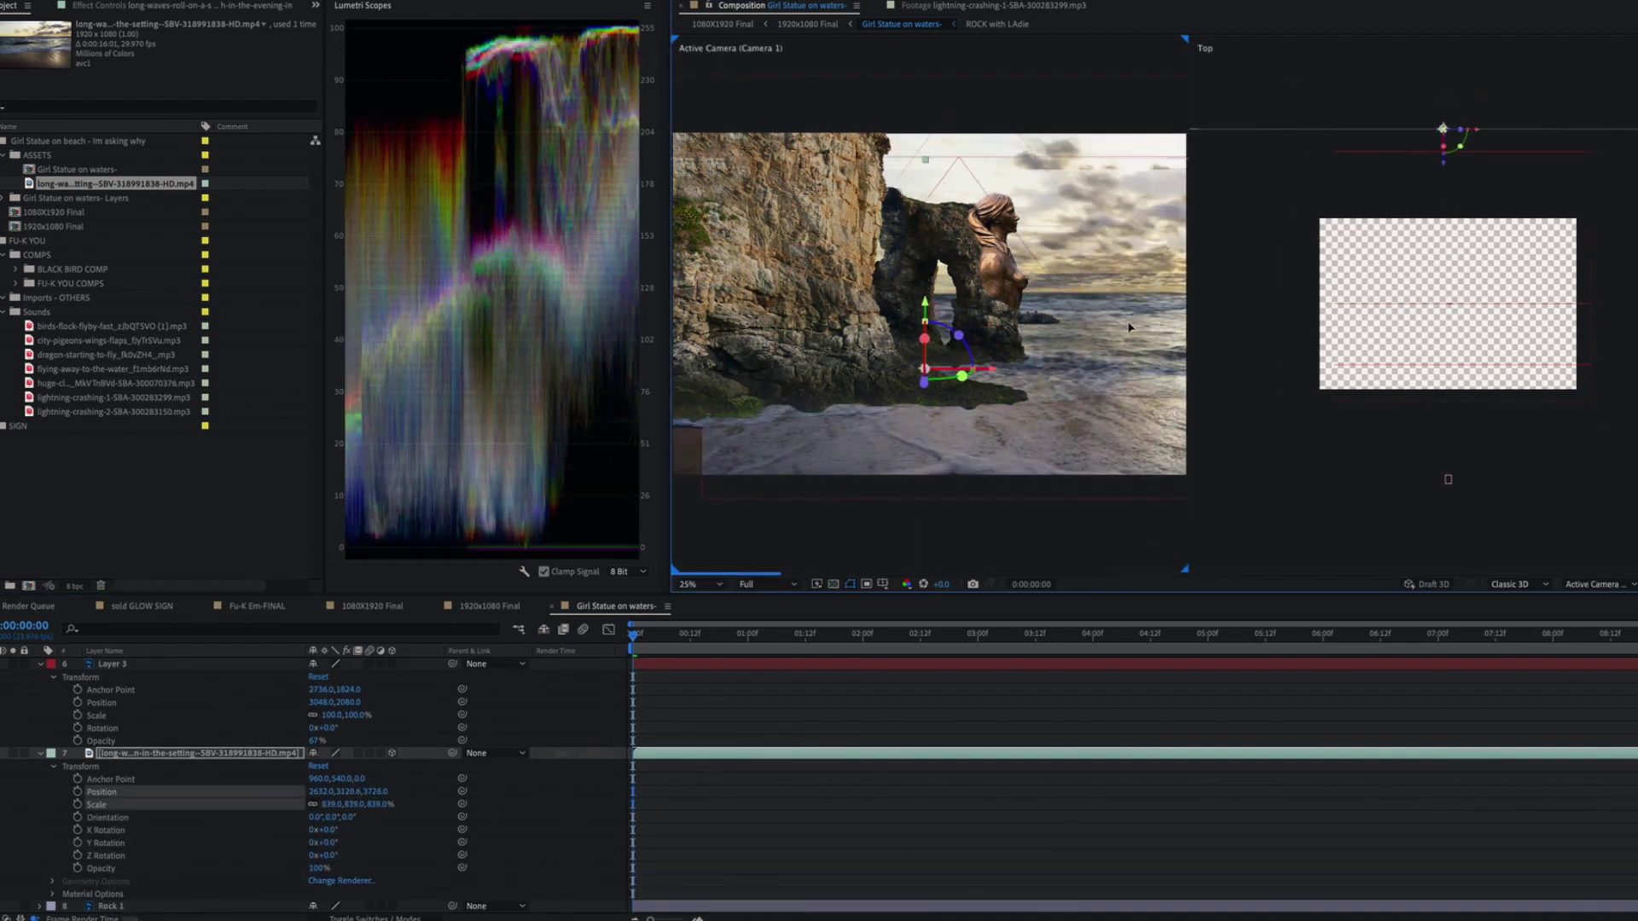
Play a preview of the scene and set the viewer resolution to Half.
key("space")
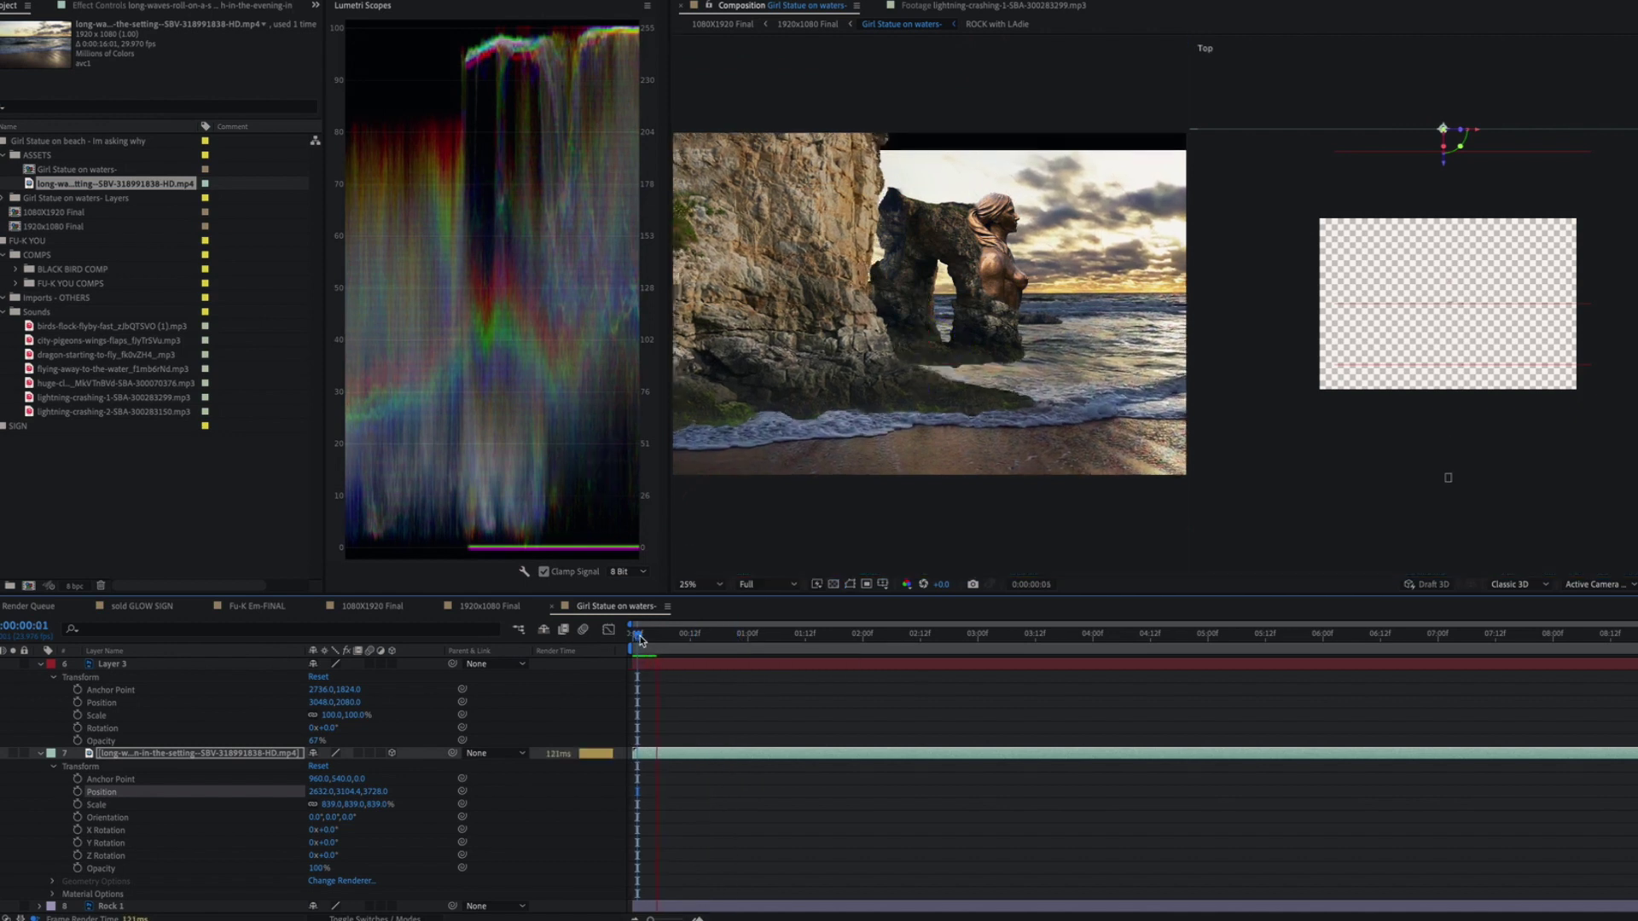
left_click(794, 585)
left_click(760, 652)
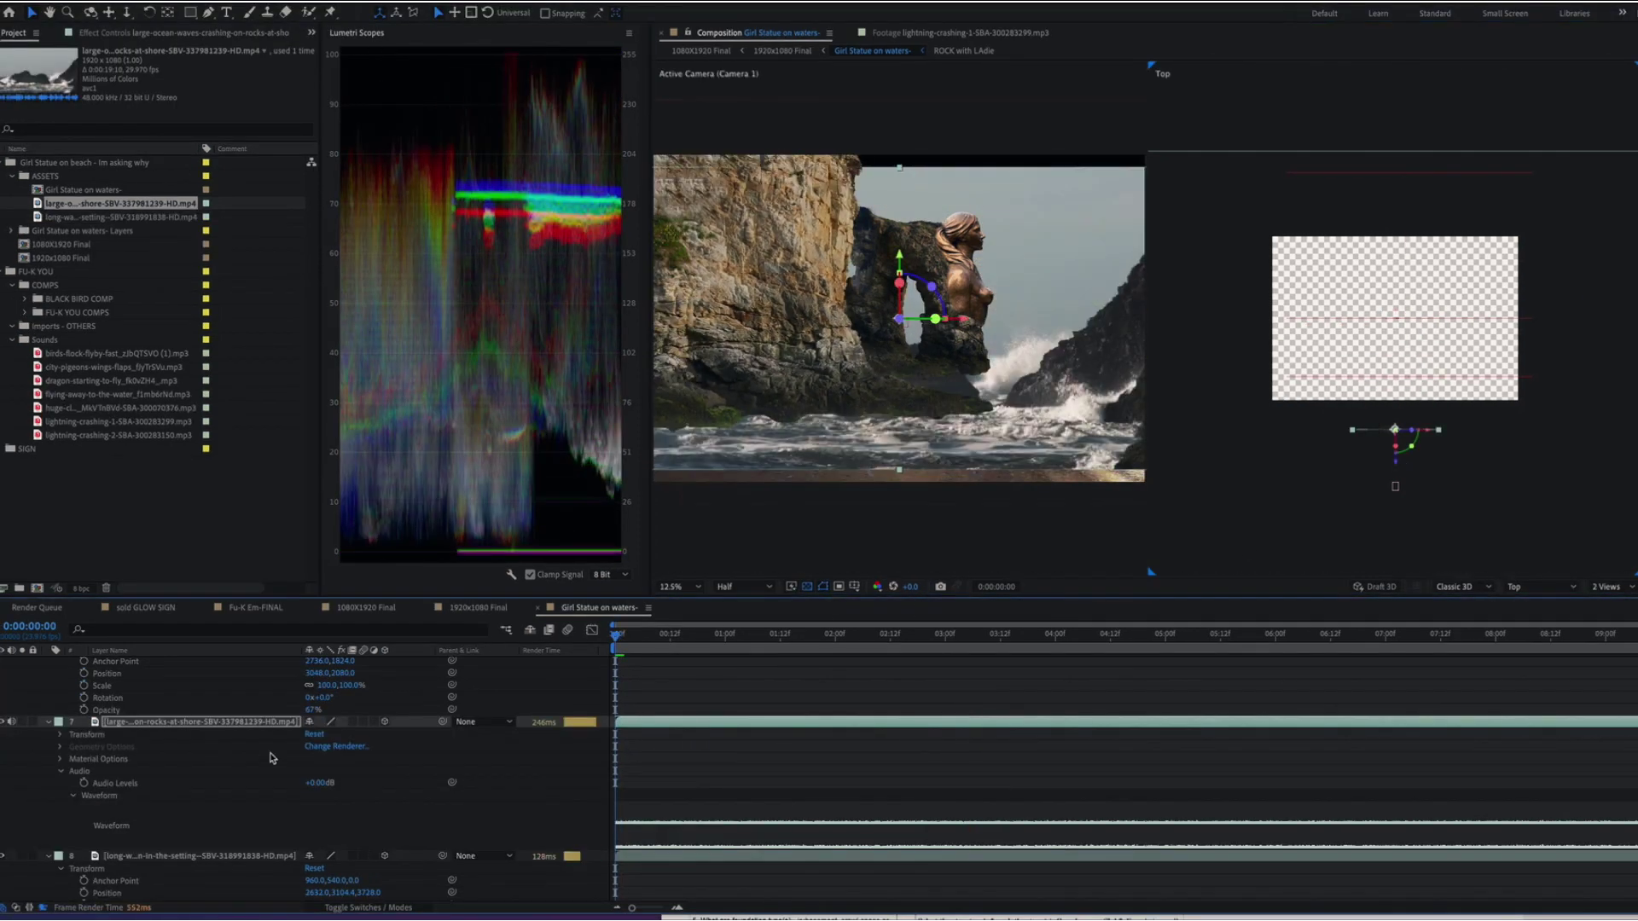
Shift the crashing-waves footage in depth and toward the front, checking it later in time.
left_click(61, 735)
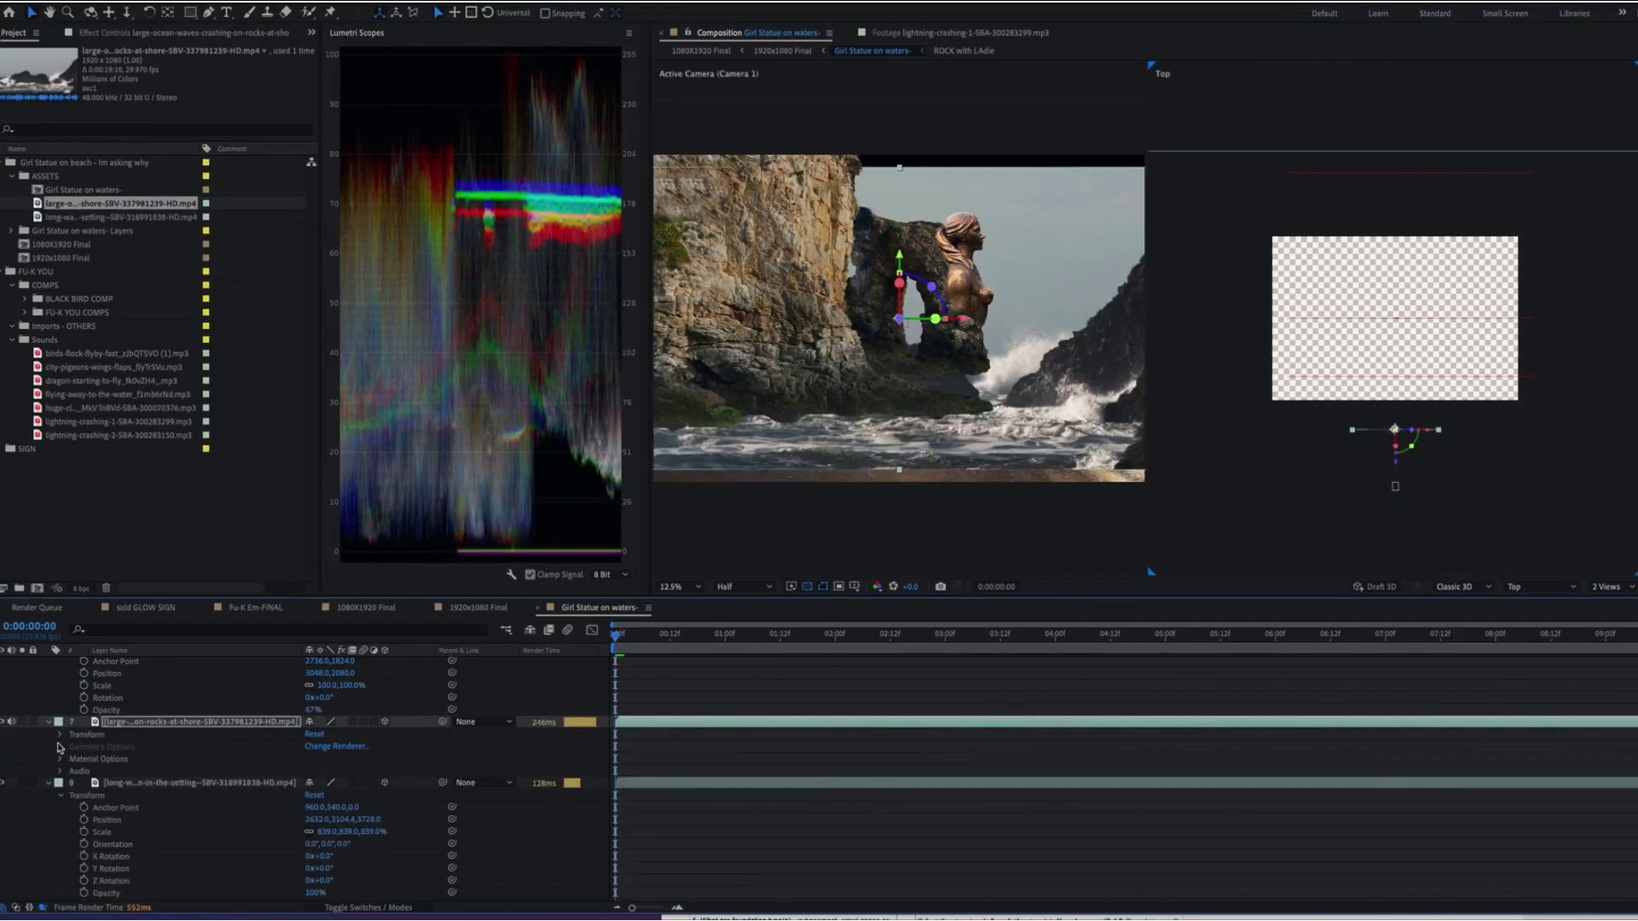
left_click_drag(320, 768, 325, 777)
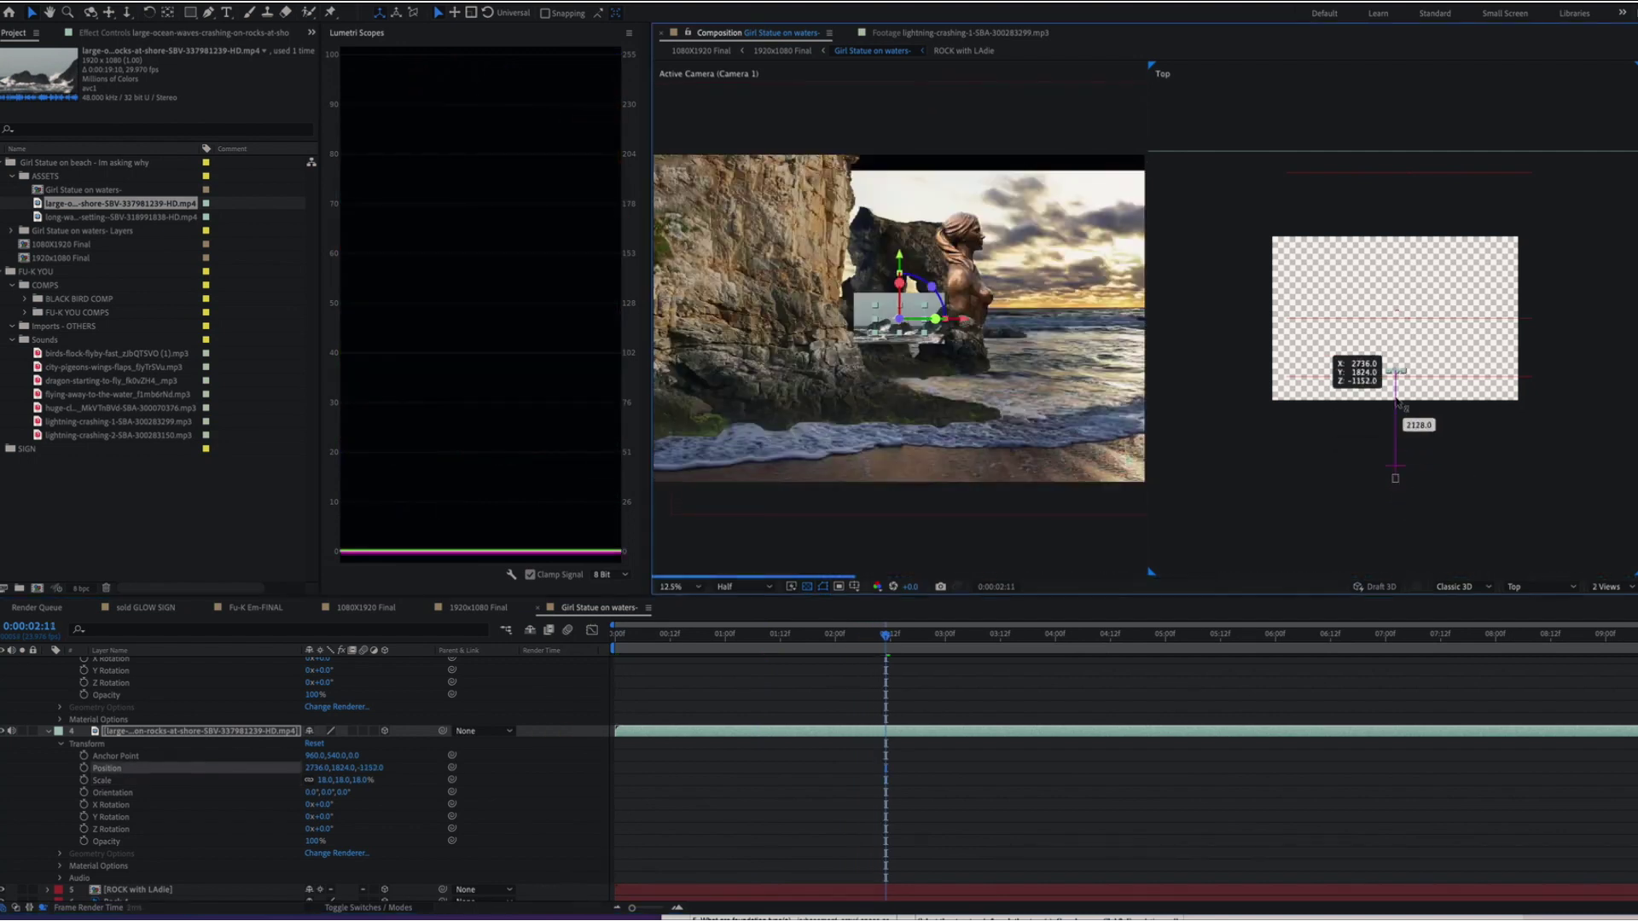
left_click_drag(885, 635, 1587, 637)
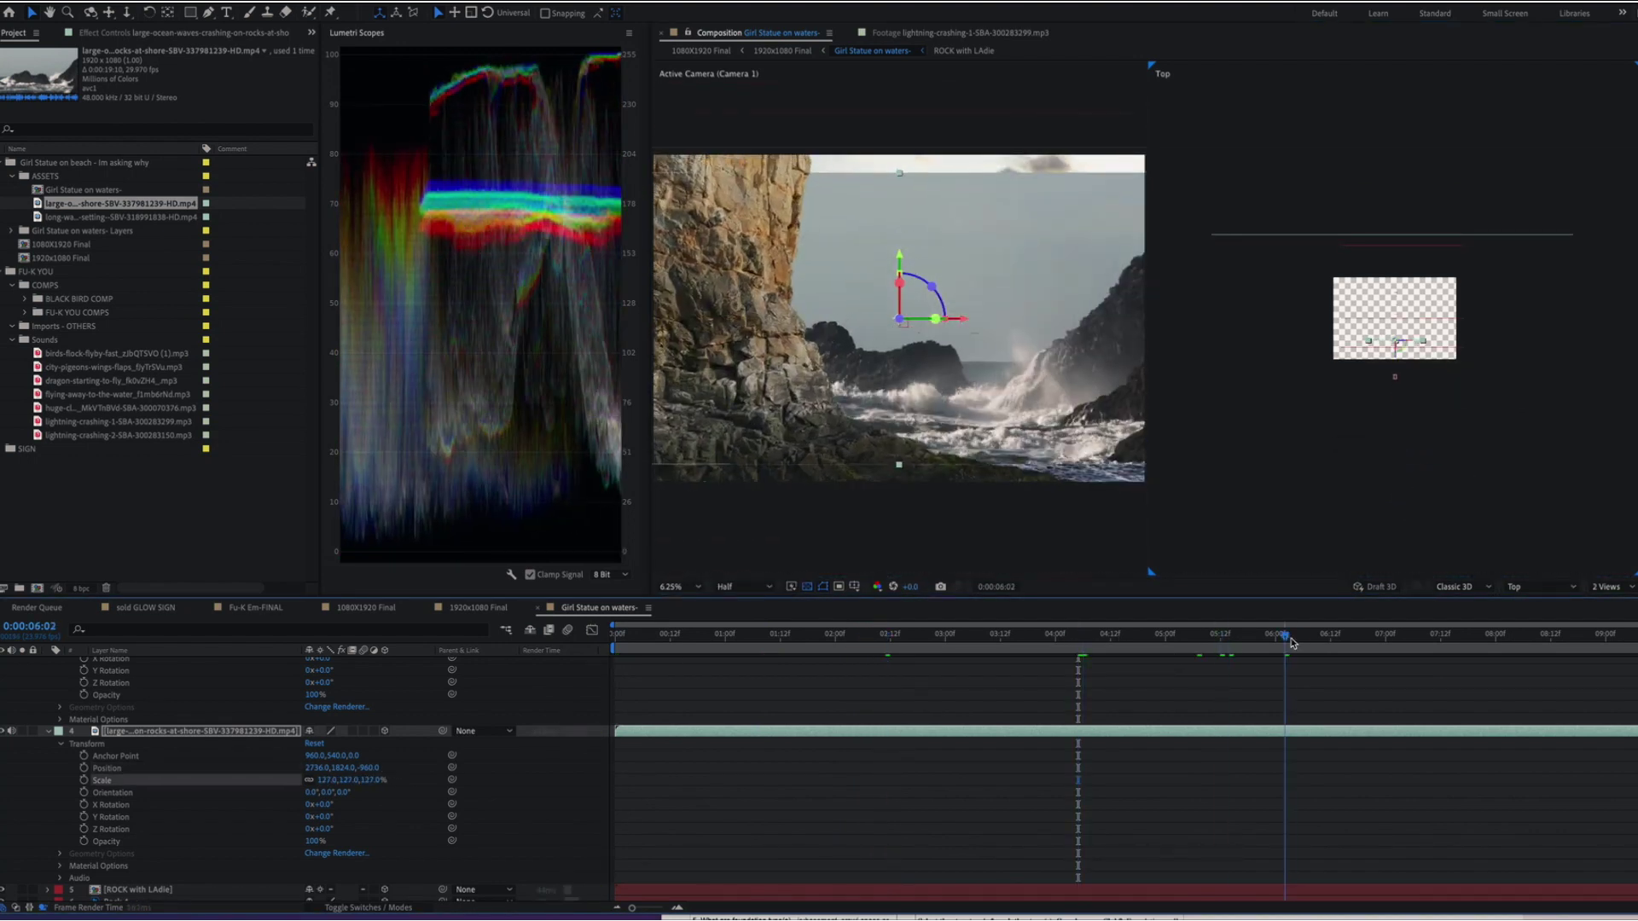
left_click_drag(896, 307, 825, 307)
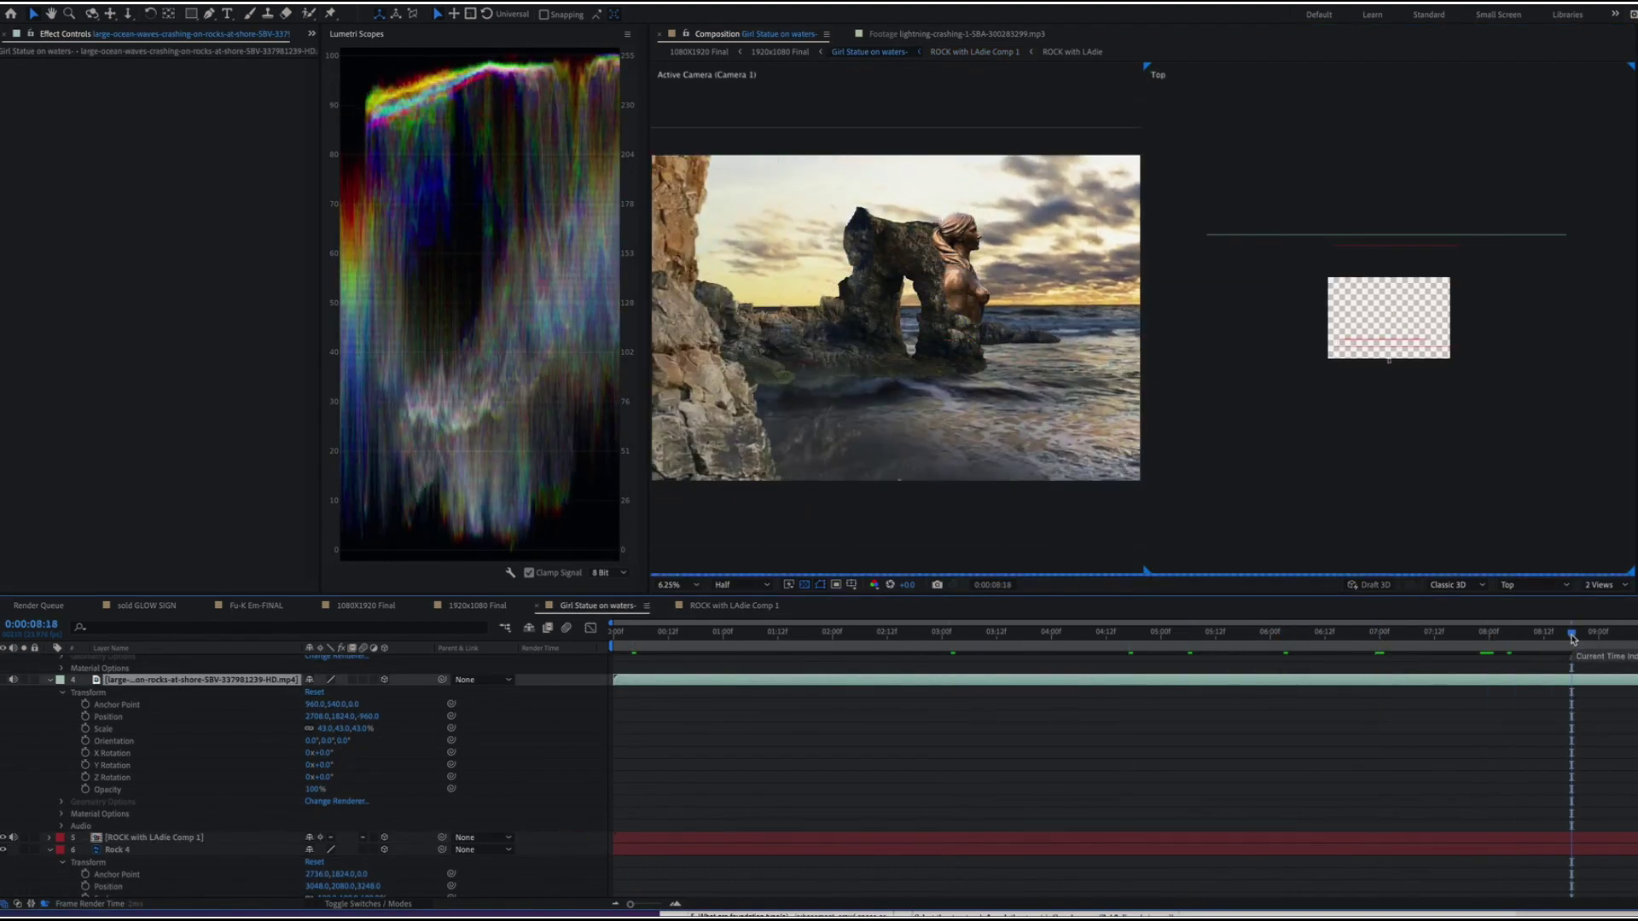
Switch between the ROCK with LAdie comps, preview the main scene, and return to Girl Statue on waters.
left_click(732, 606)
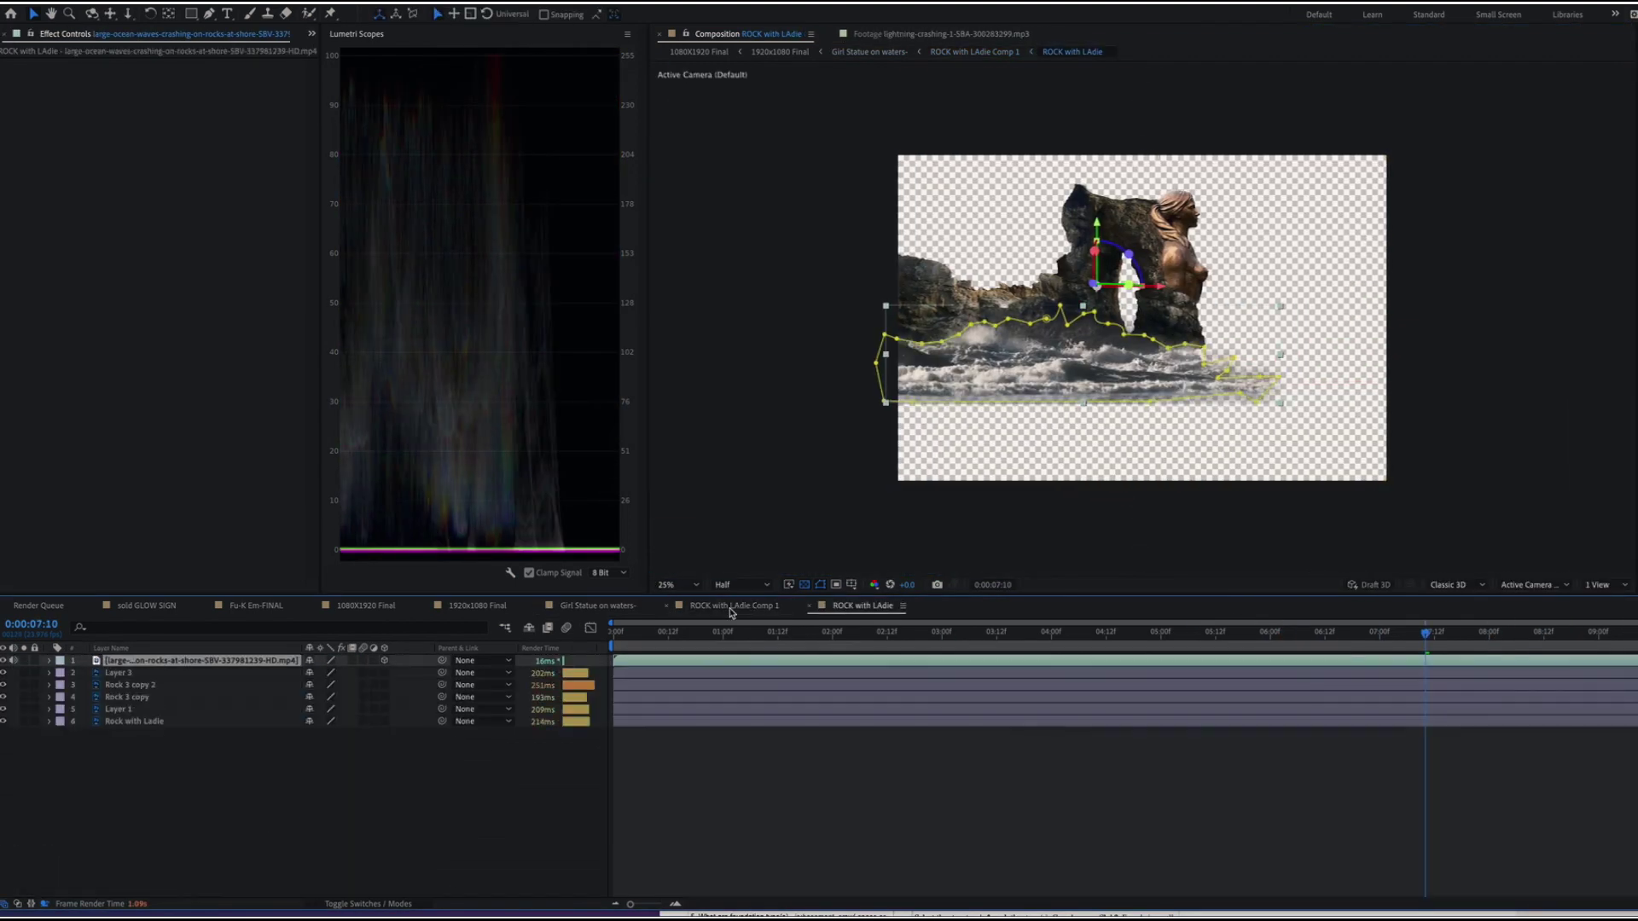
left_click(589, 606)
mouse_move(1427, 632)
left_mouse_down()
mouse_move(1101, 640)
mouse_move(1628, 635)
mouse_move(1551, 637)
left_mouse_up()
left_click(862, 605)
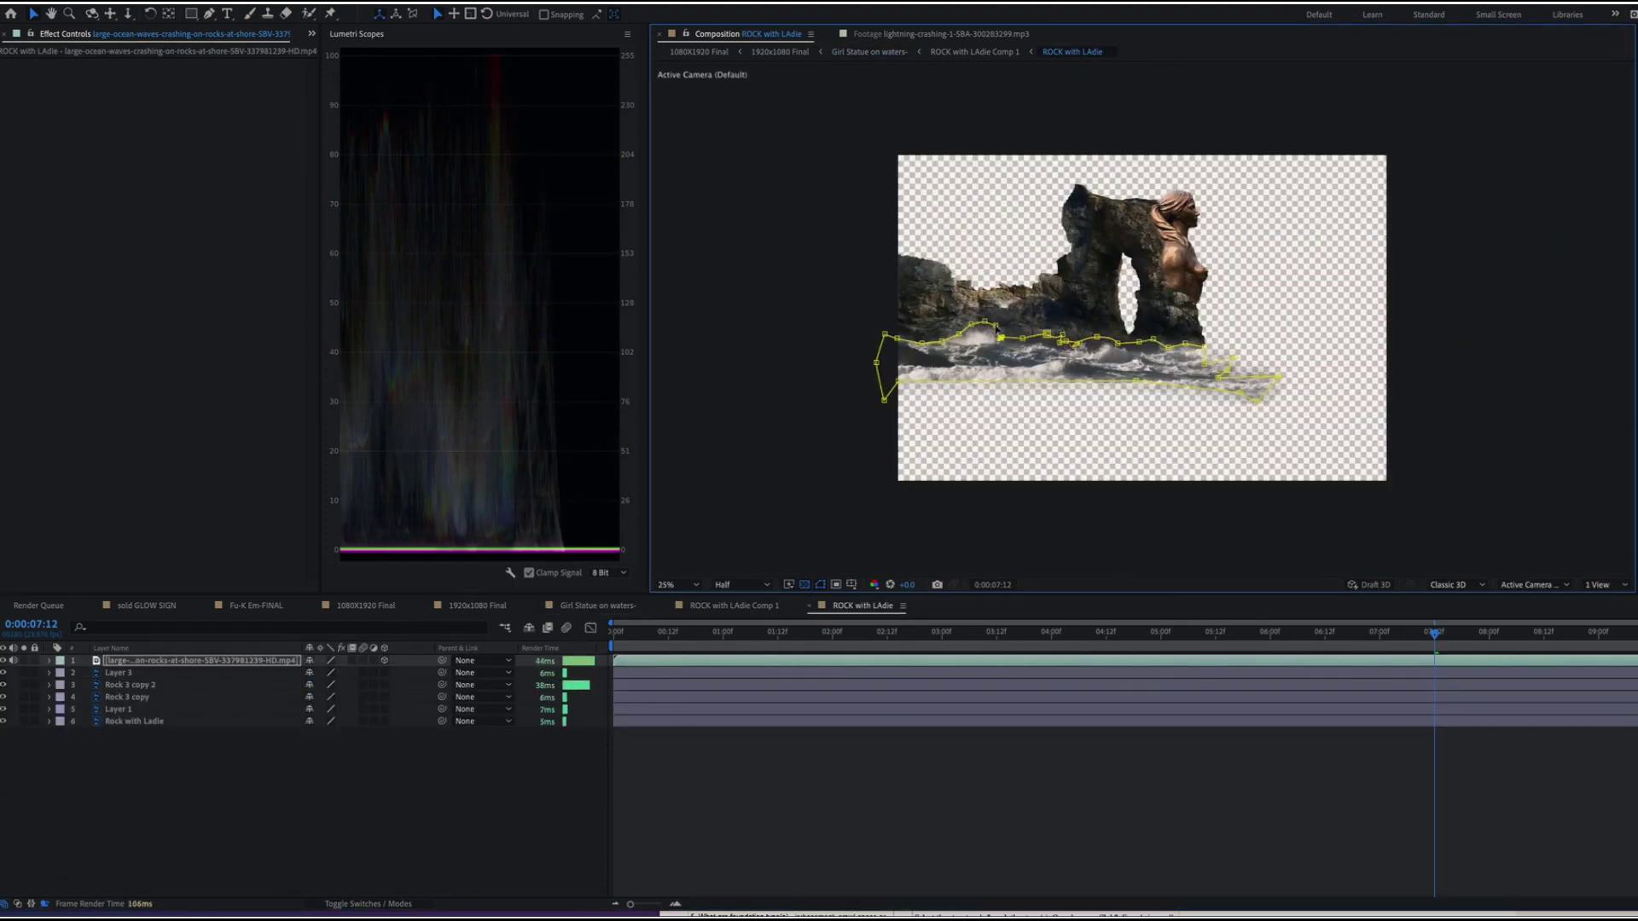
left_click(596, 606)
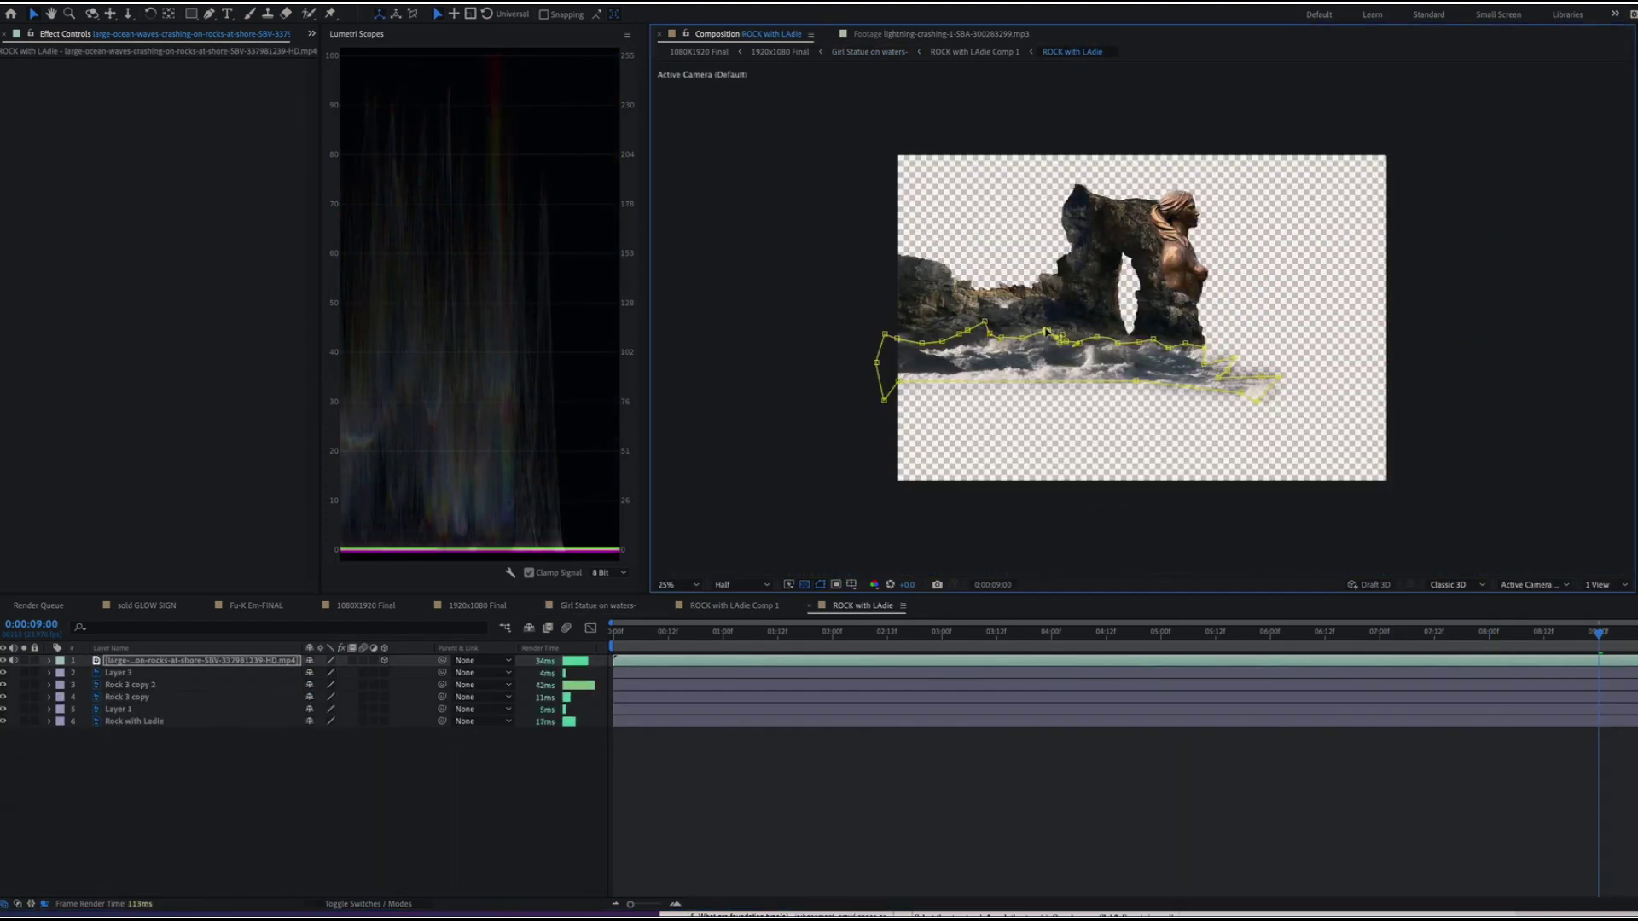
left_click(576, 606)
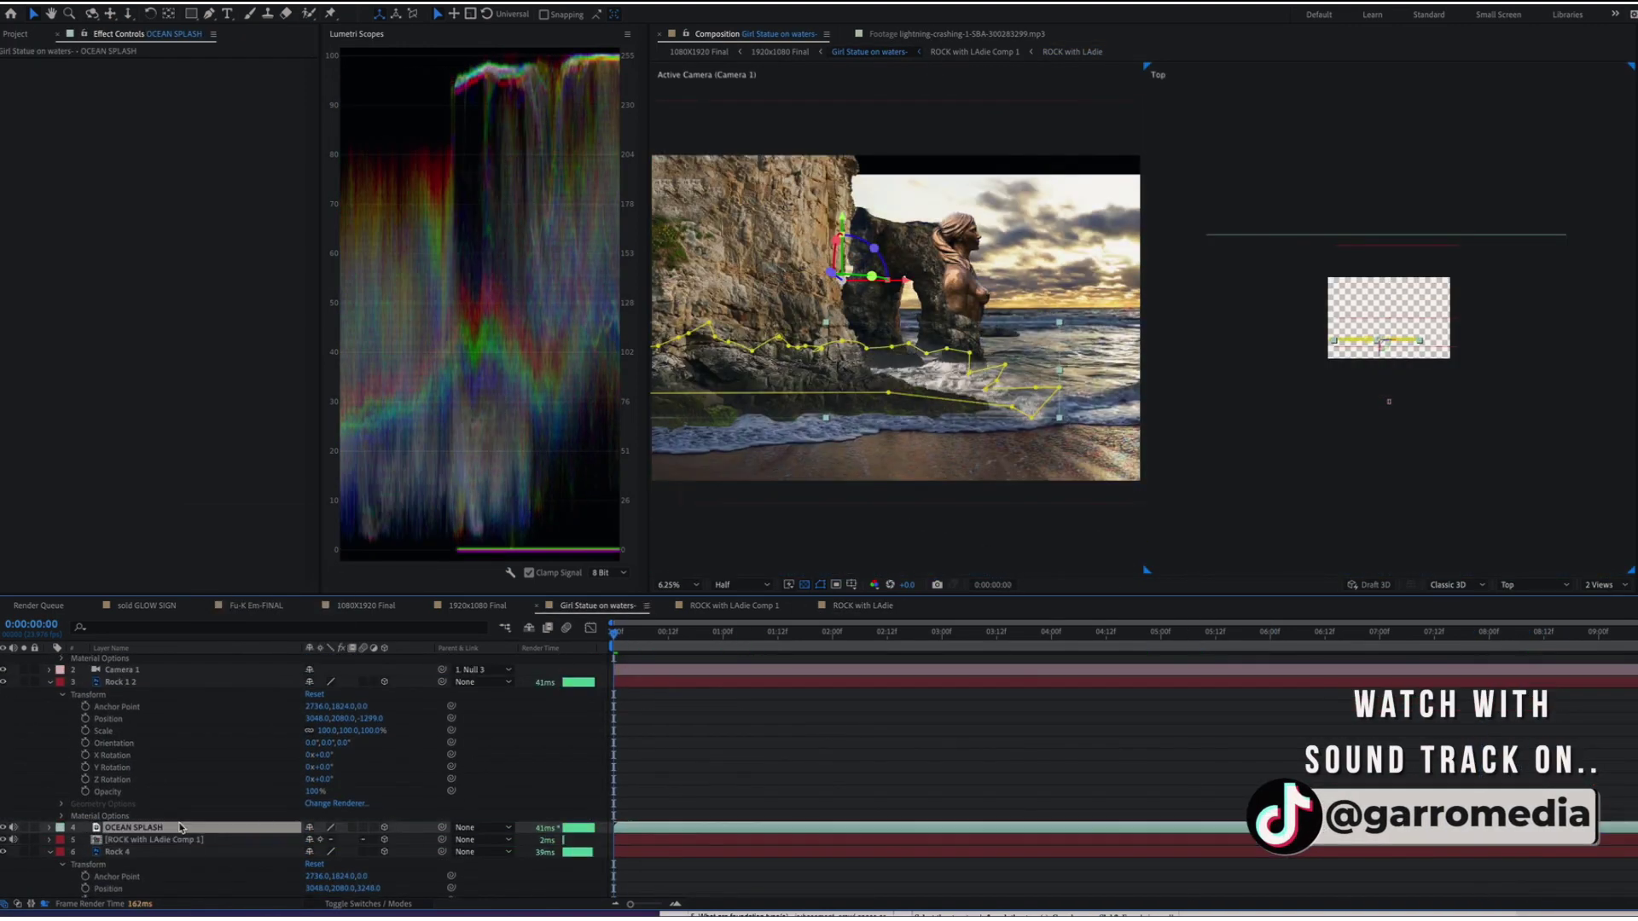
Move OCEAN SPLASH lower, reshape its mask around the rock base, and check an earlier frame.
left_click_drag(1386, 347, 1383, 370)
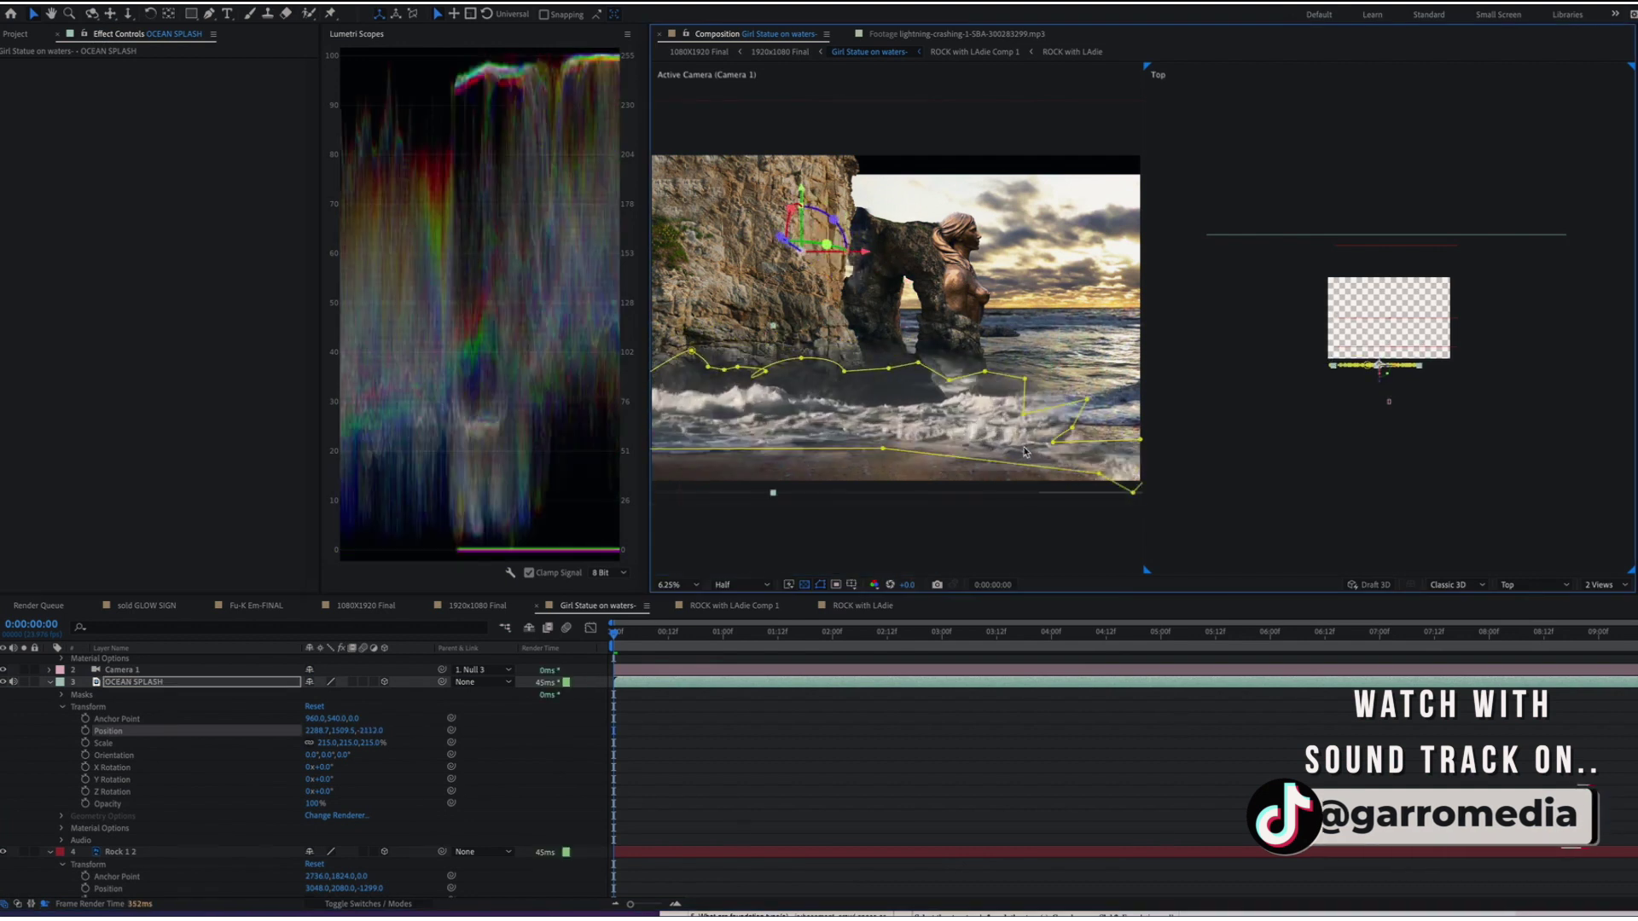
left_click_drag(1134, 488, 996, 552)
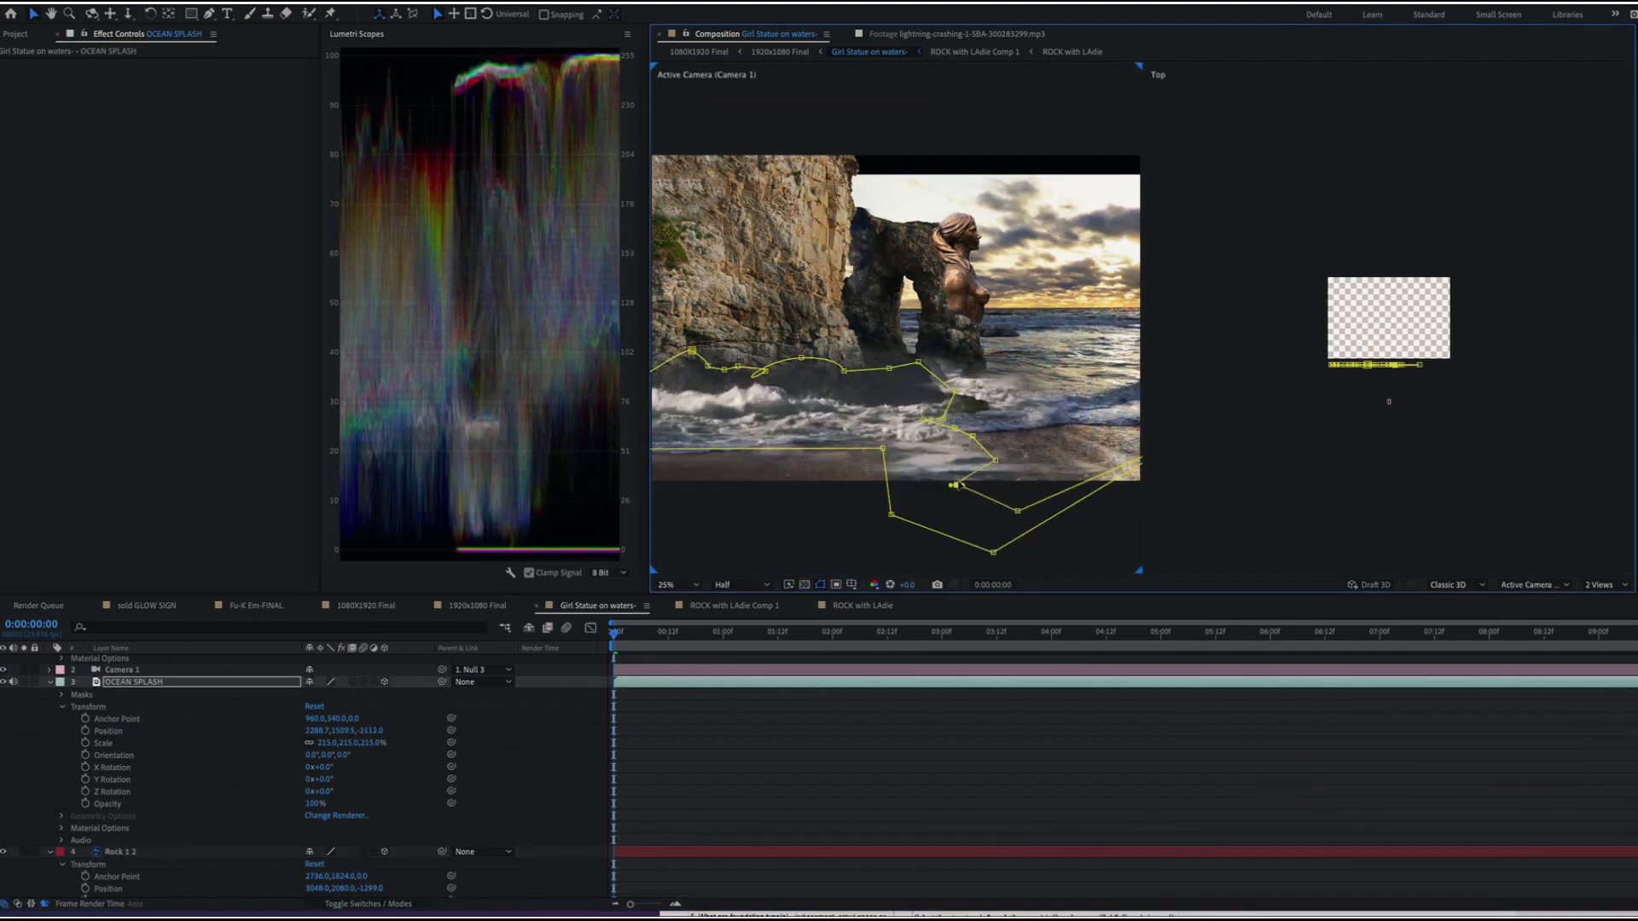
scroll(958, 484, "down", 1)
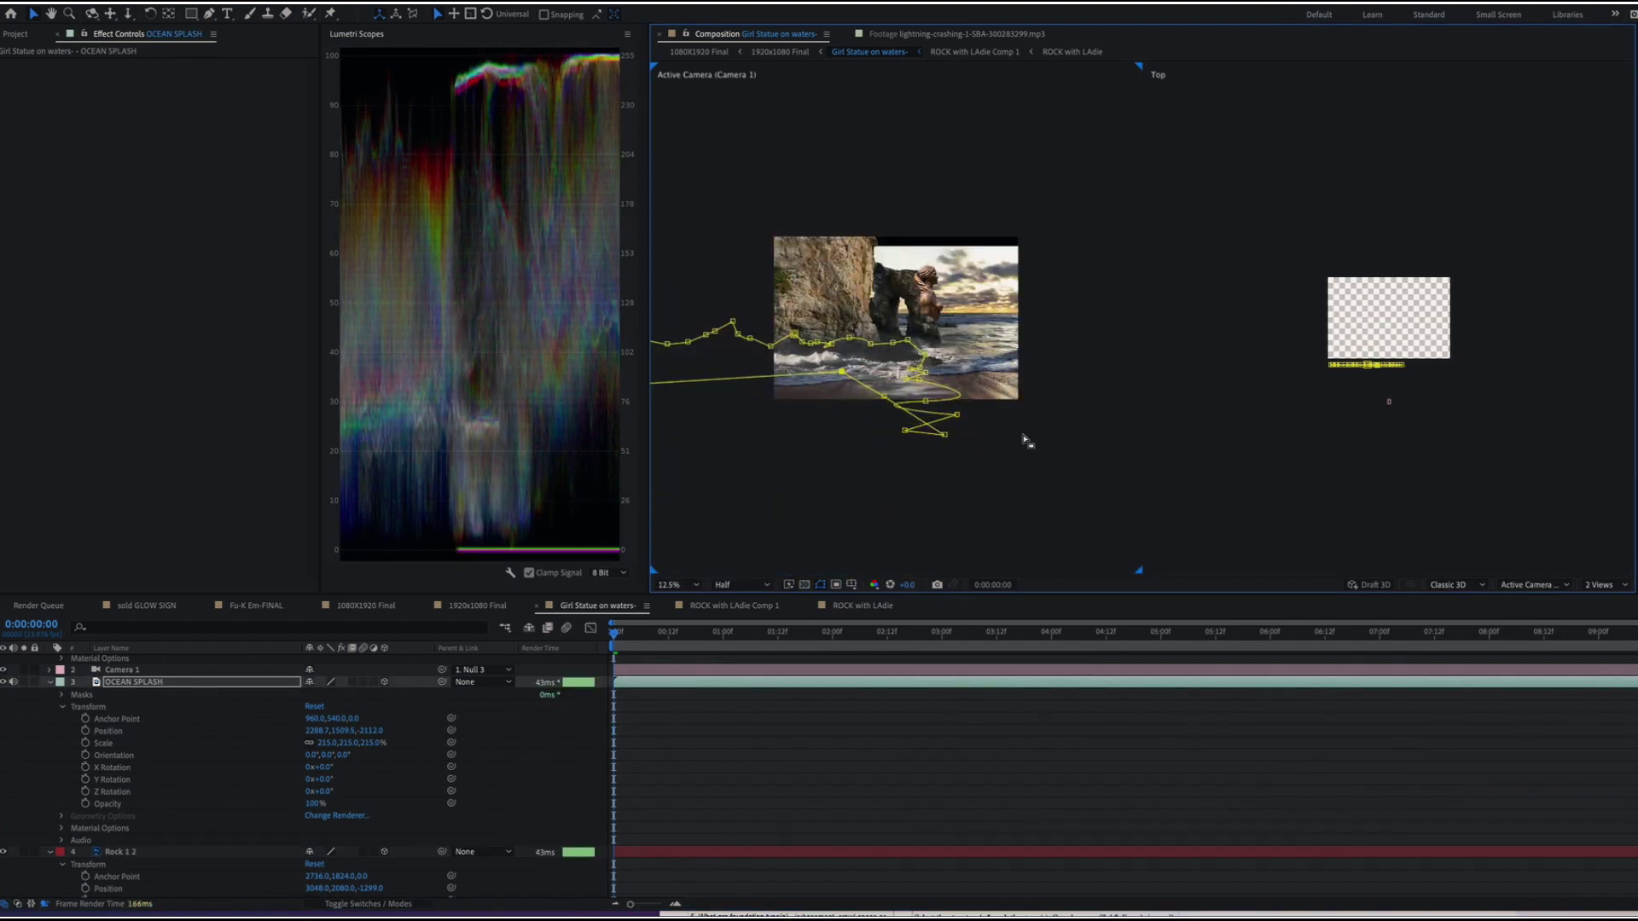
scroll(1027, 442, "up", 1)
scroll(1011, 428, "down", 1)
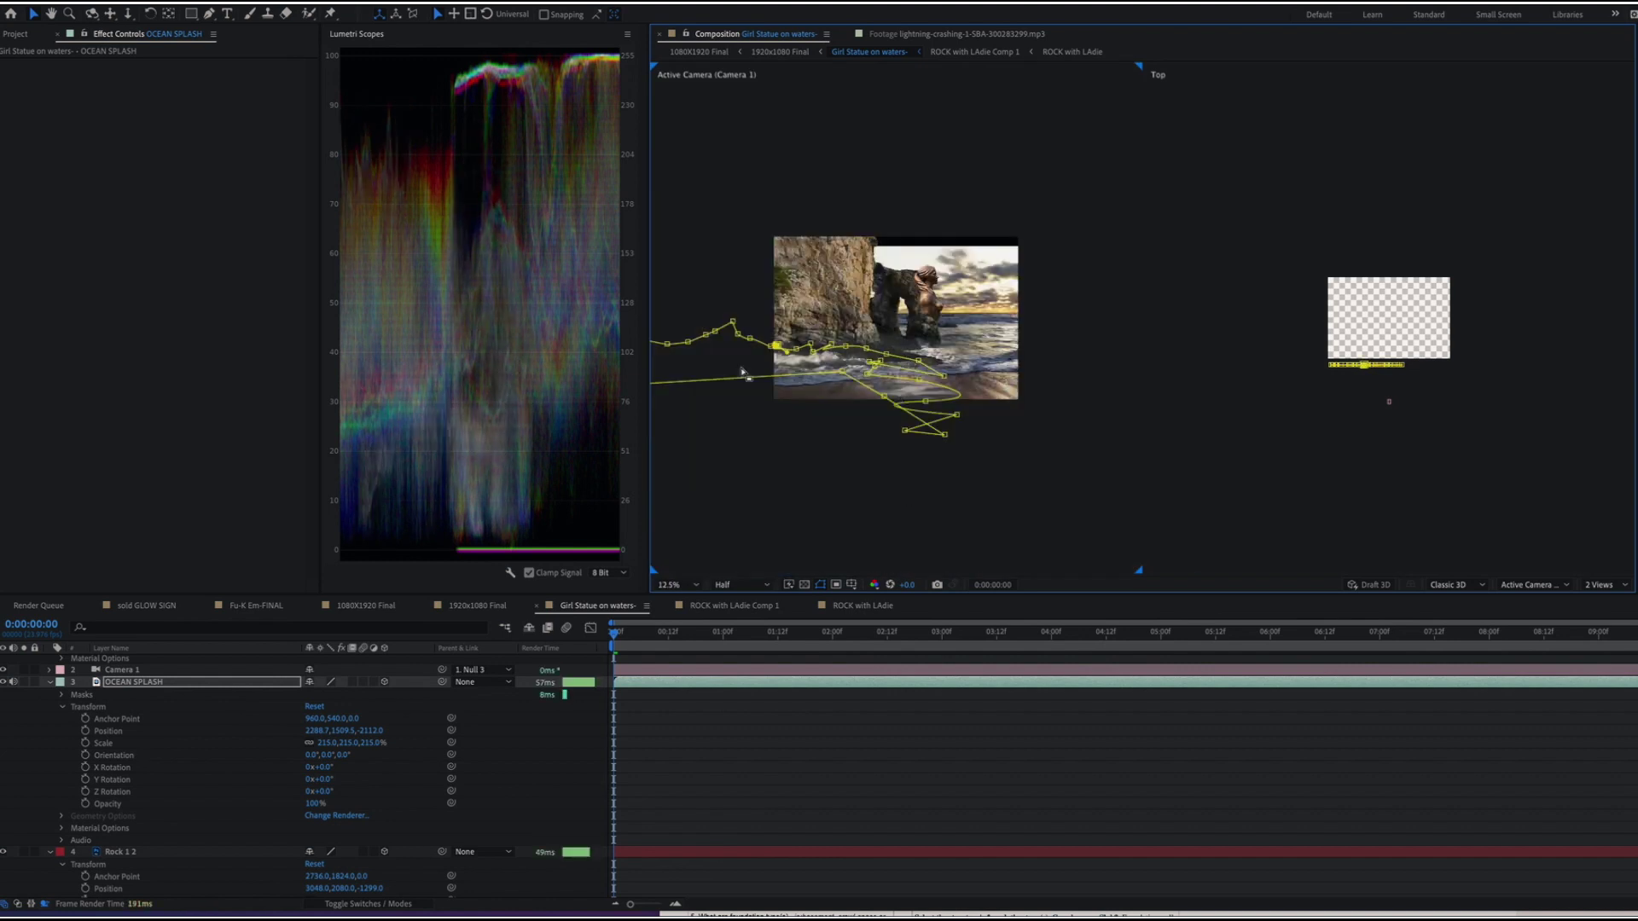
scroll(1184, 436, "up", 1)
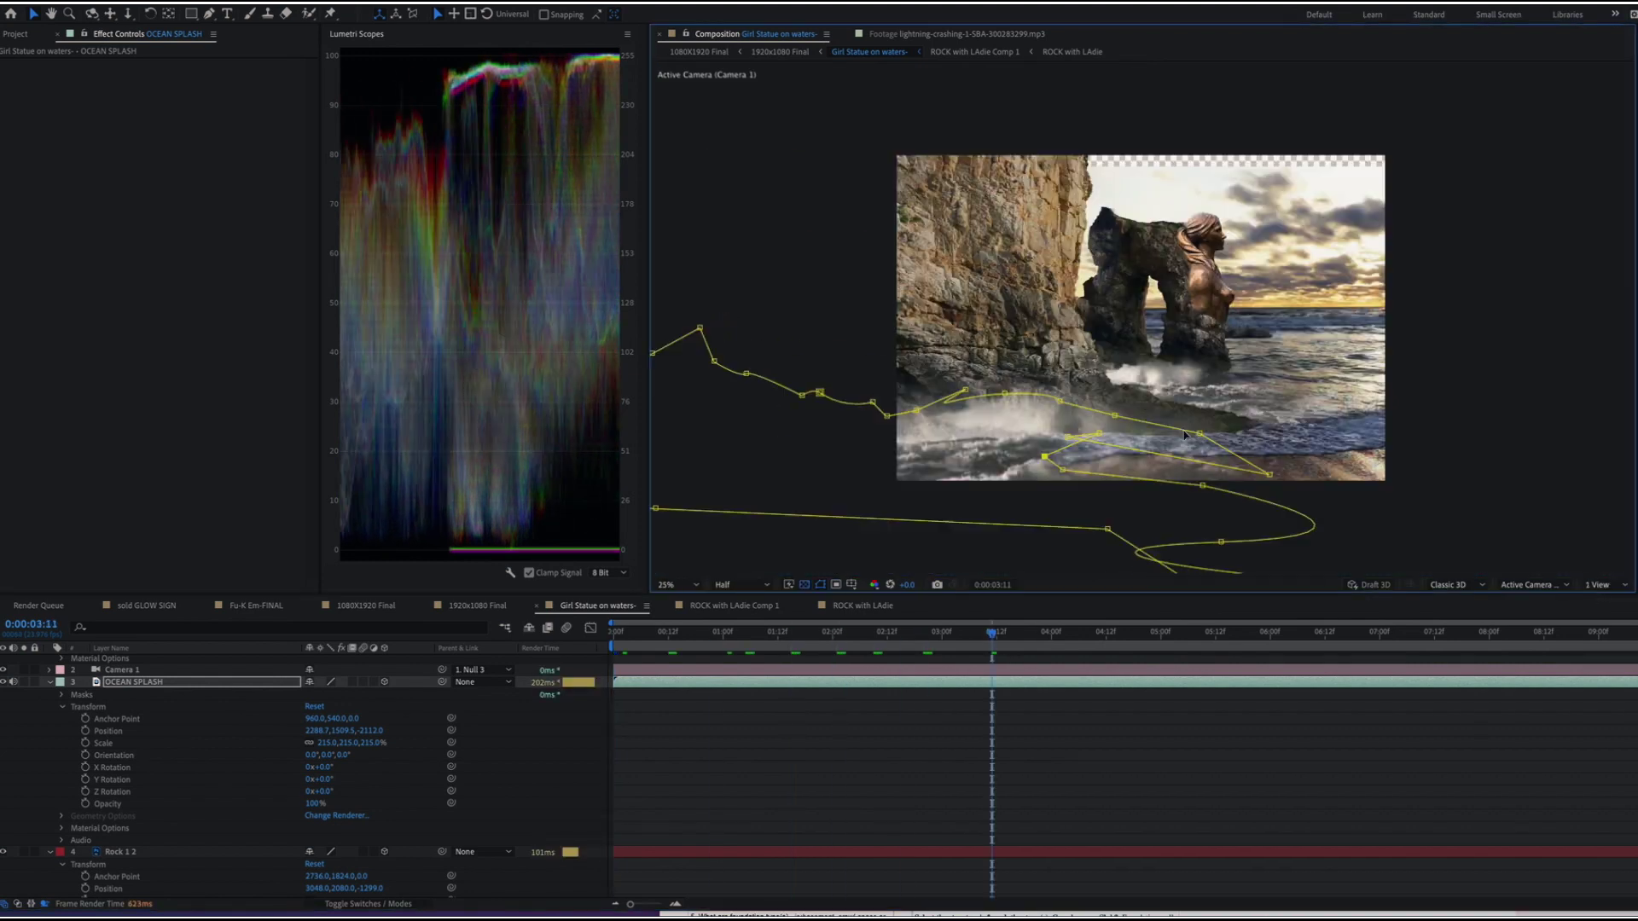
left_click(792, 630)
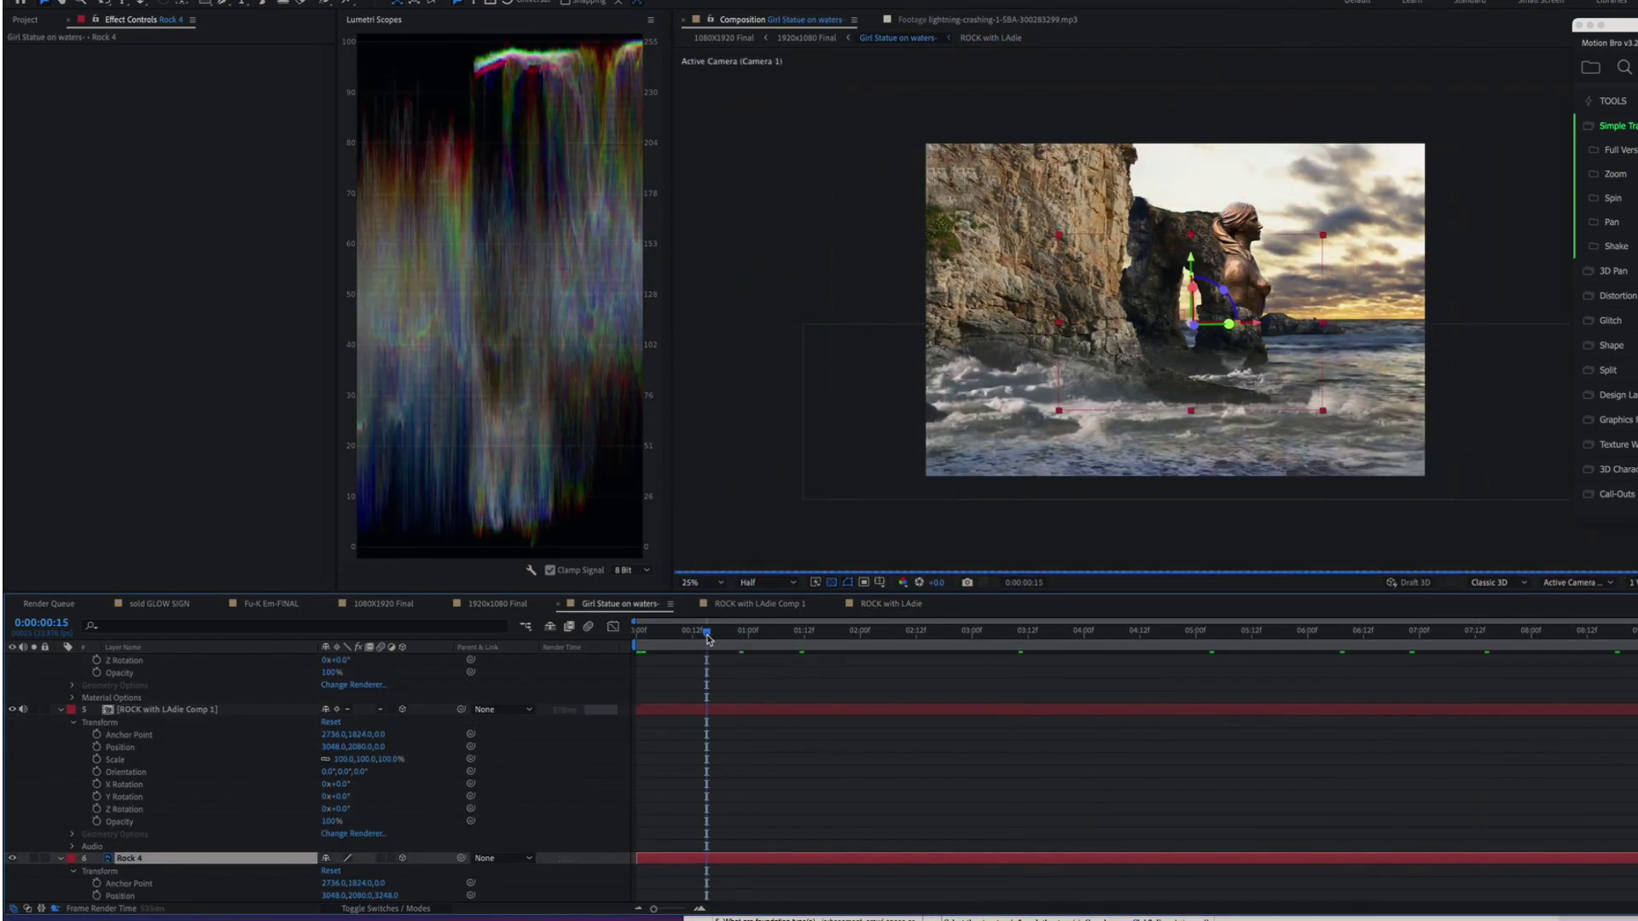
Jump to a later frame to check the sunset sky behind the rocks.
left_click(1430, 631)
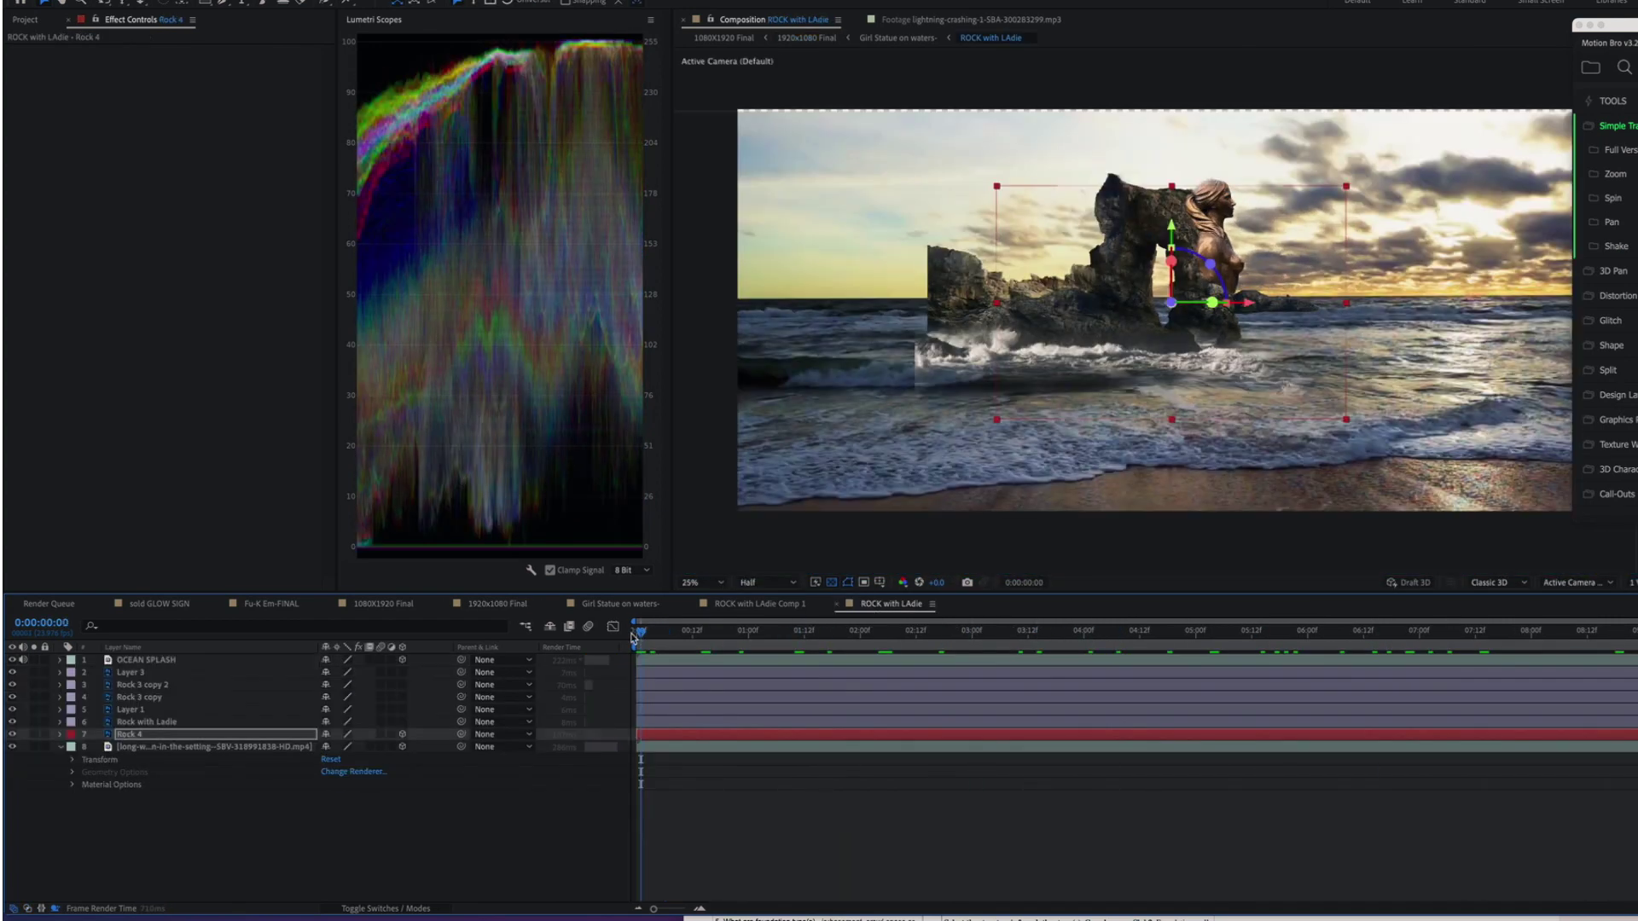
scroll(1168, 307, "down", 2)
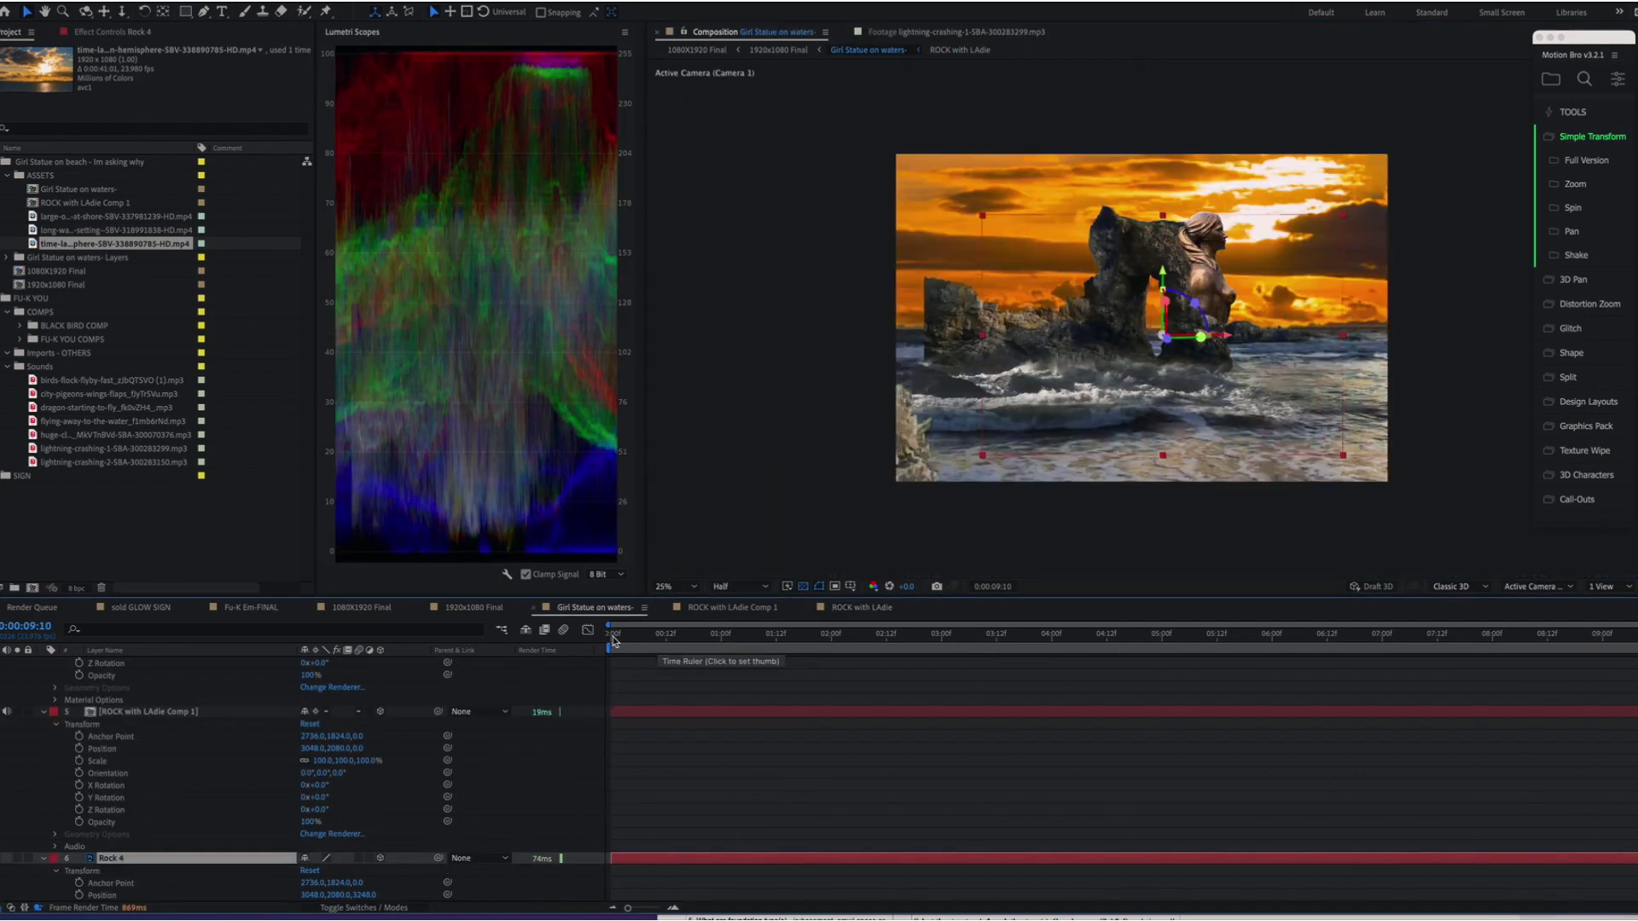
Reposition the sunset sky in ROCK with LAdie, then preview a later frame in Girl Statue on waters.
left_click(863, 607)
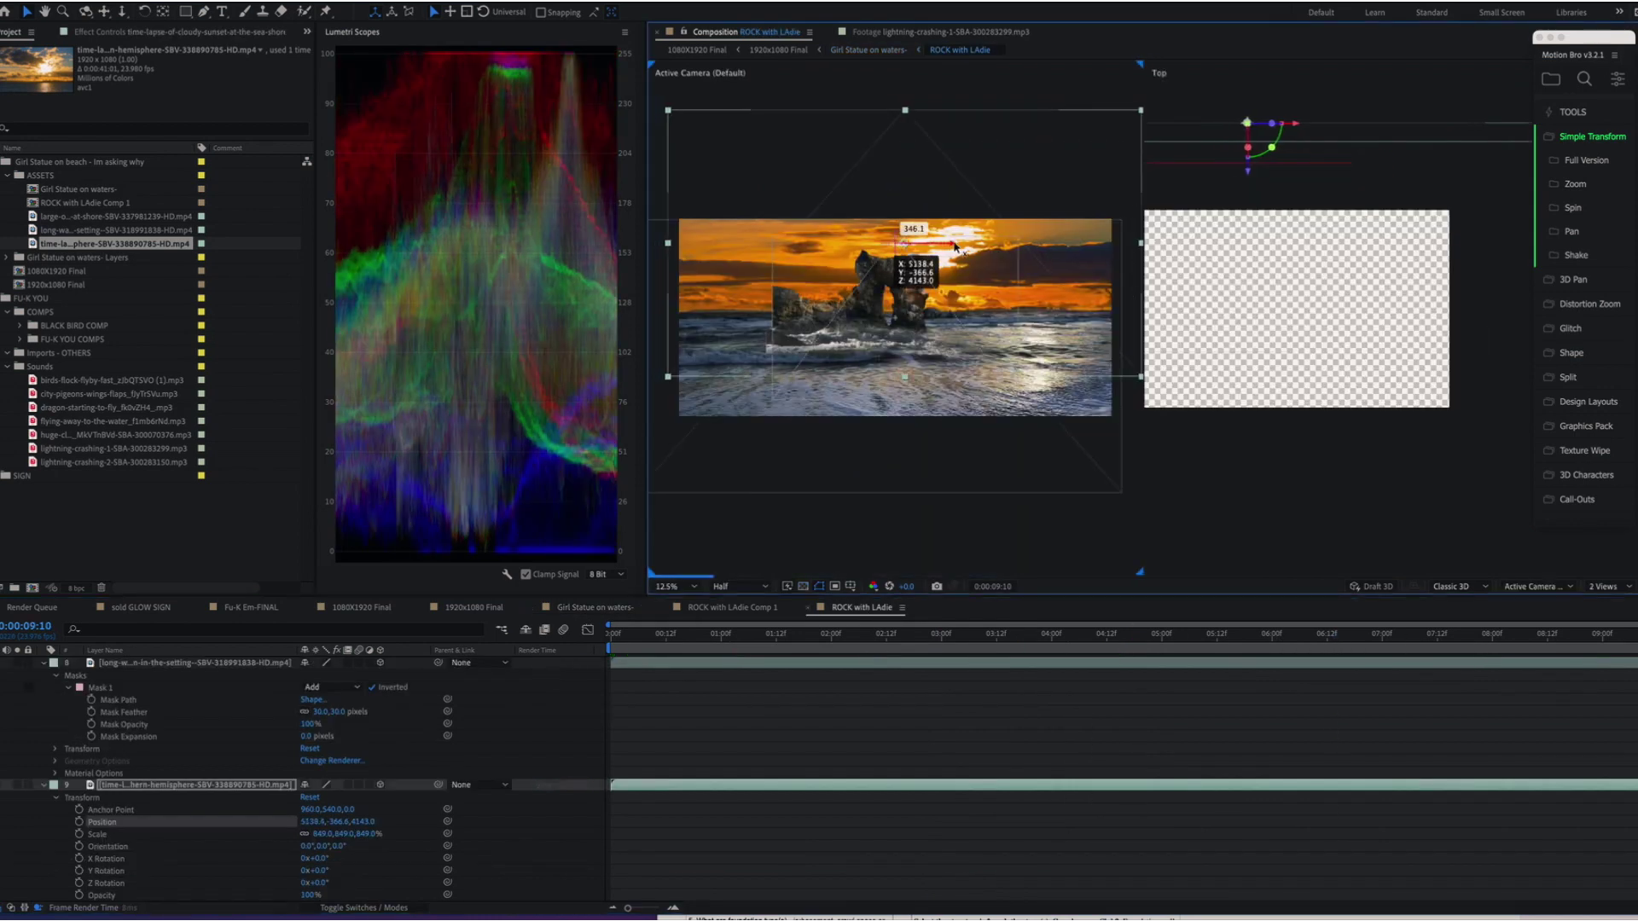
left_click(590, 606)
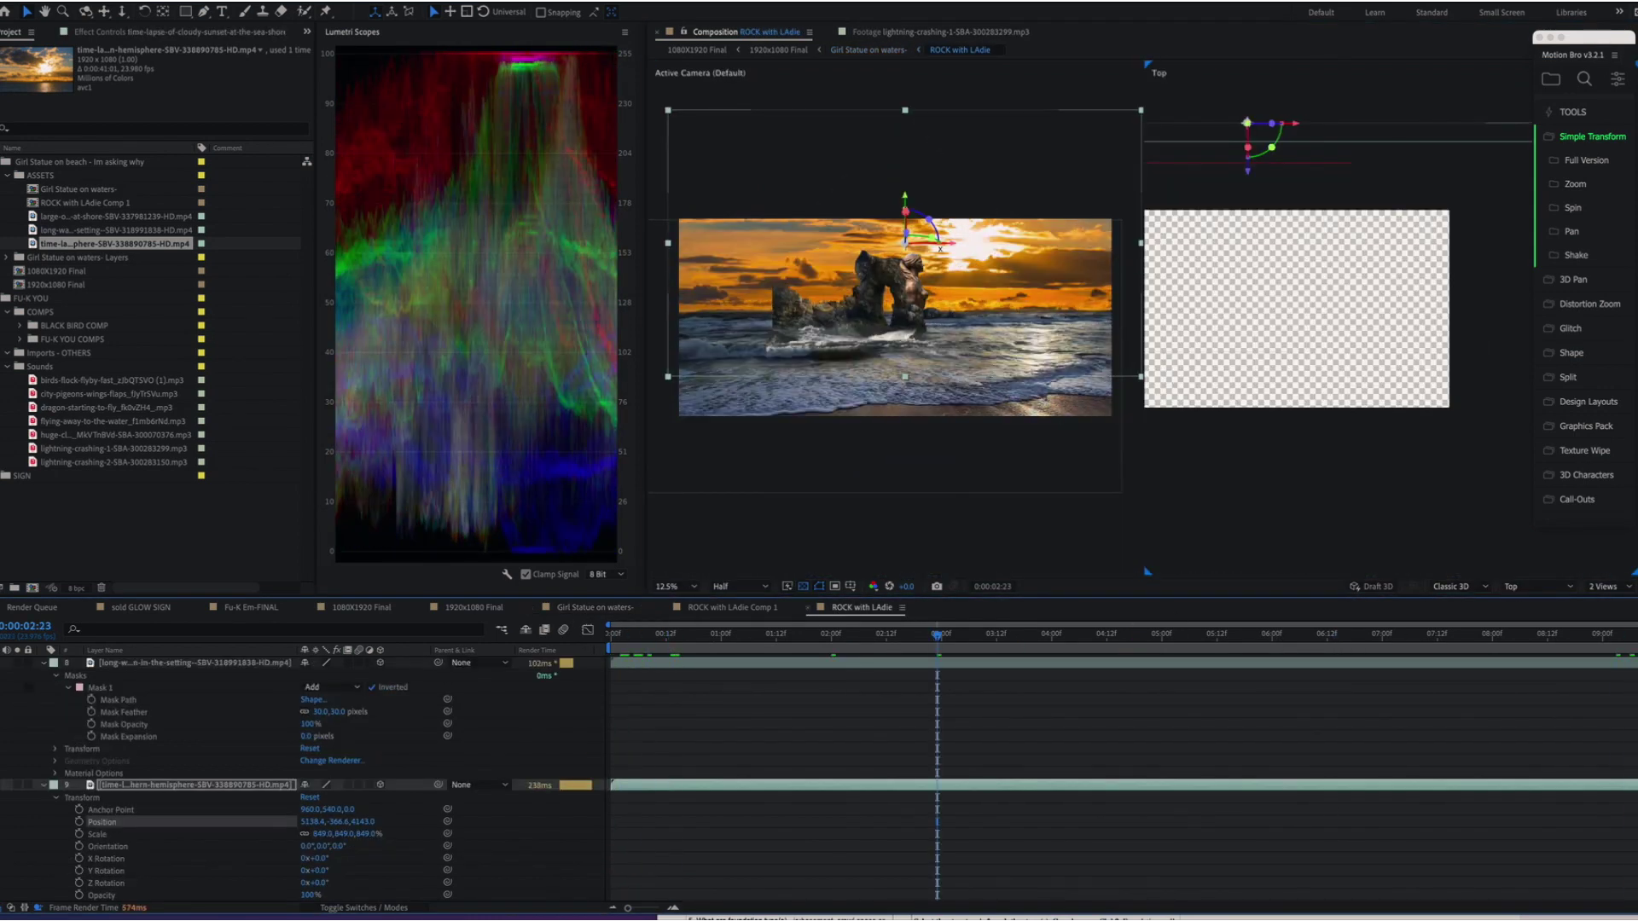
left_click_drag(966, 249, 965, 249)
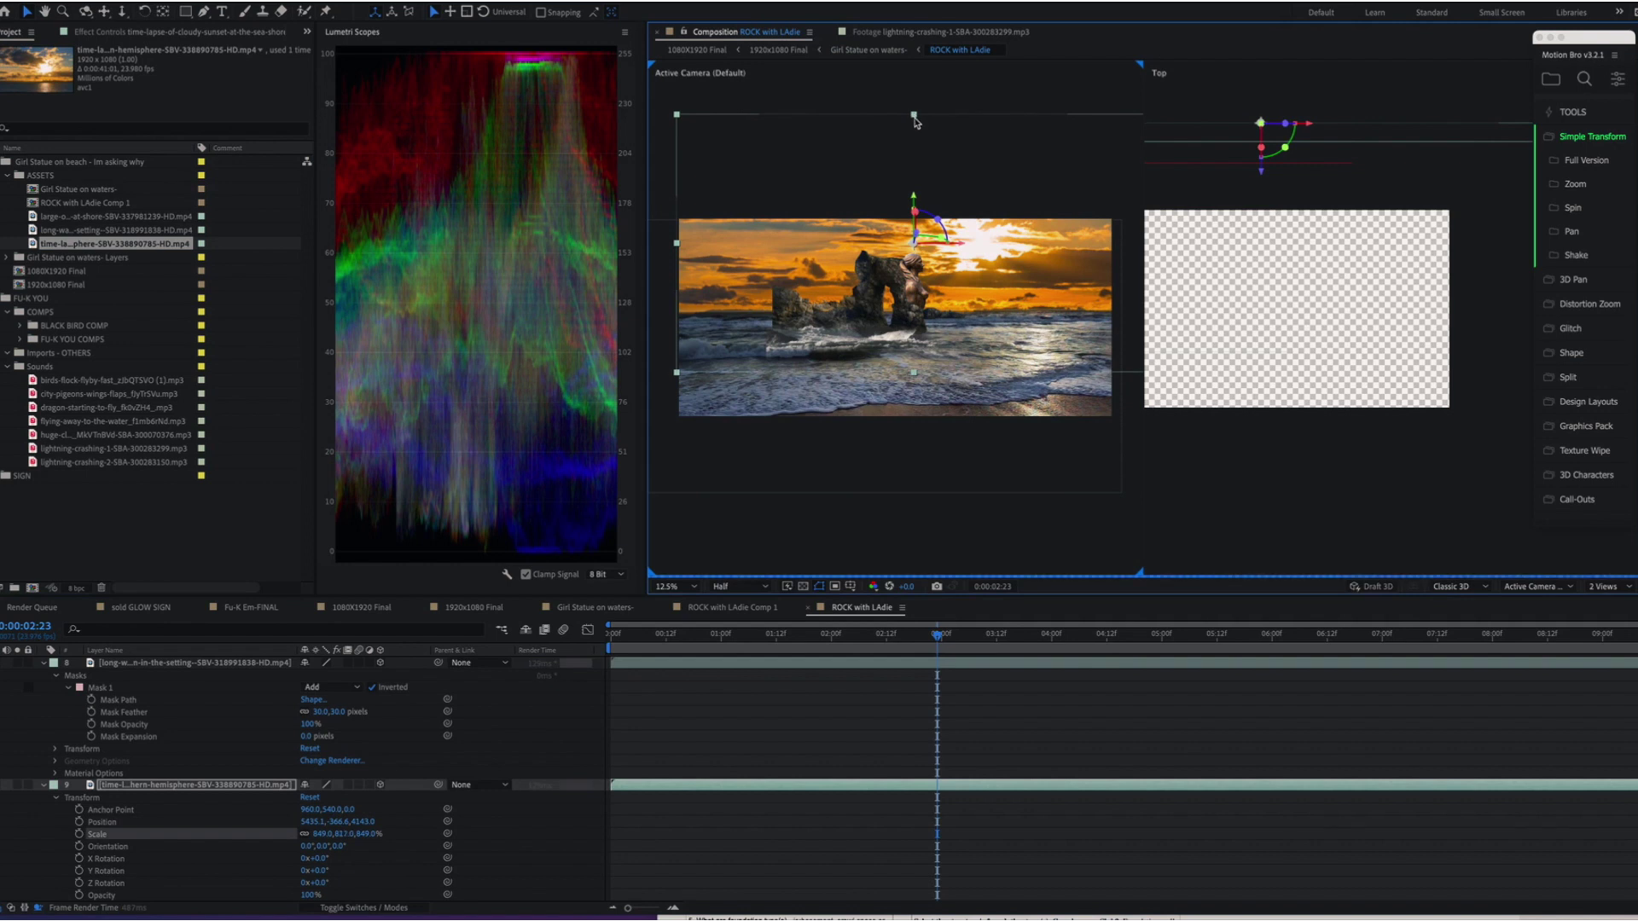
left_click(594, 607)
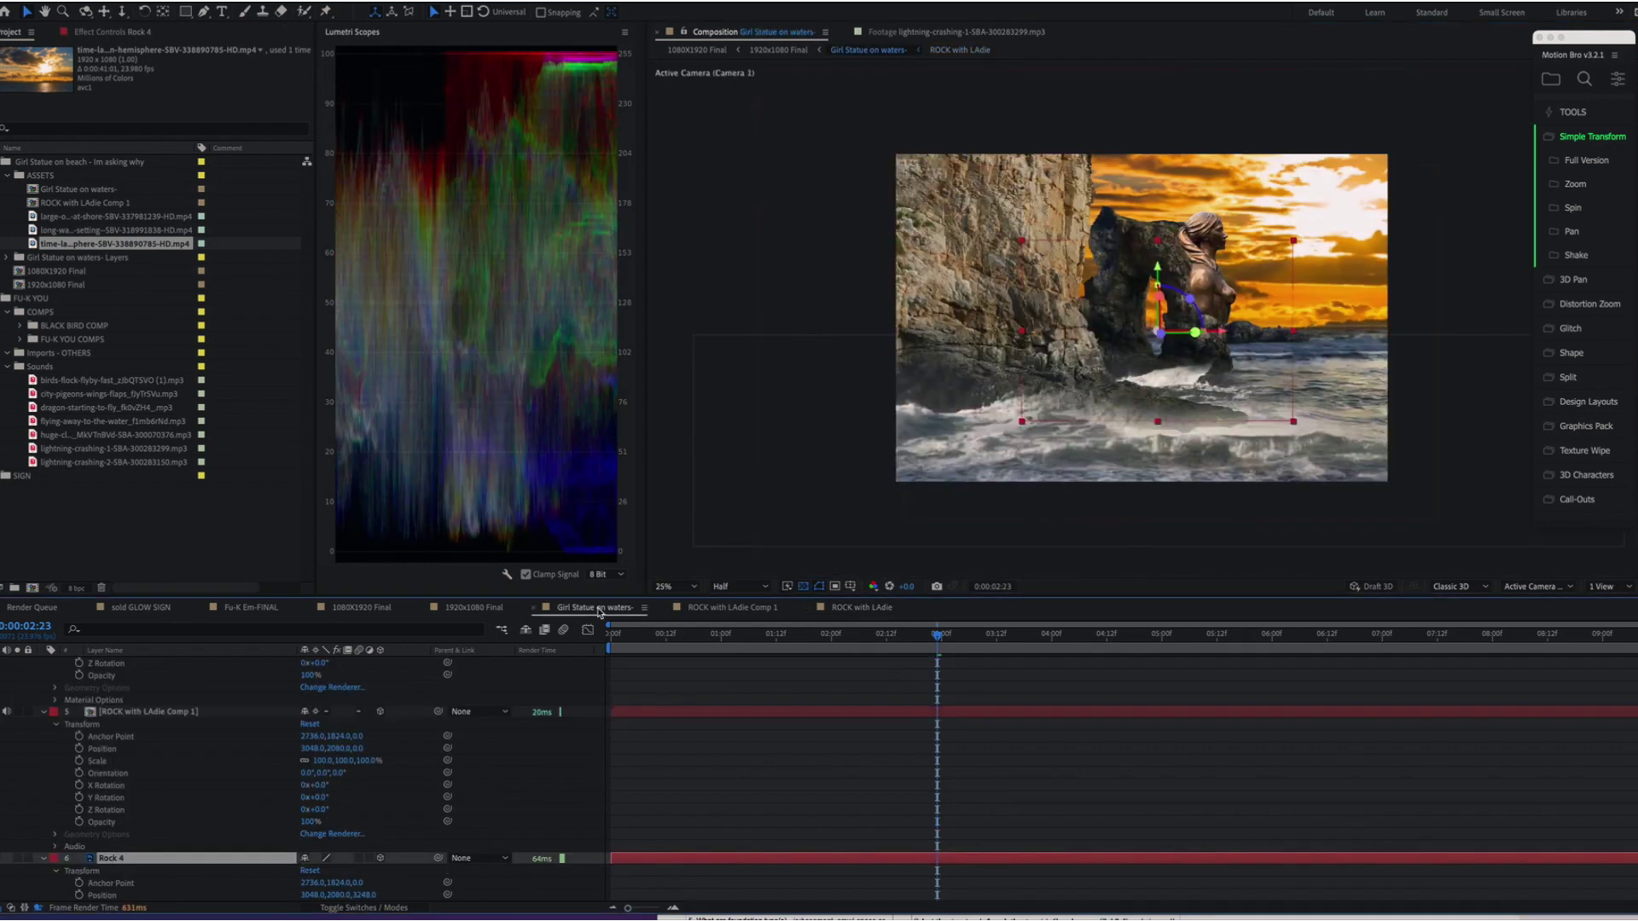
left_click(1446, 634)
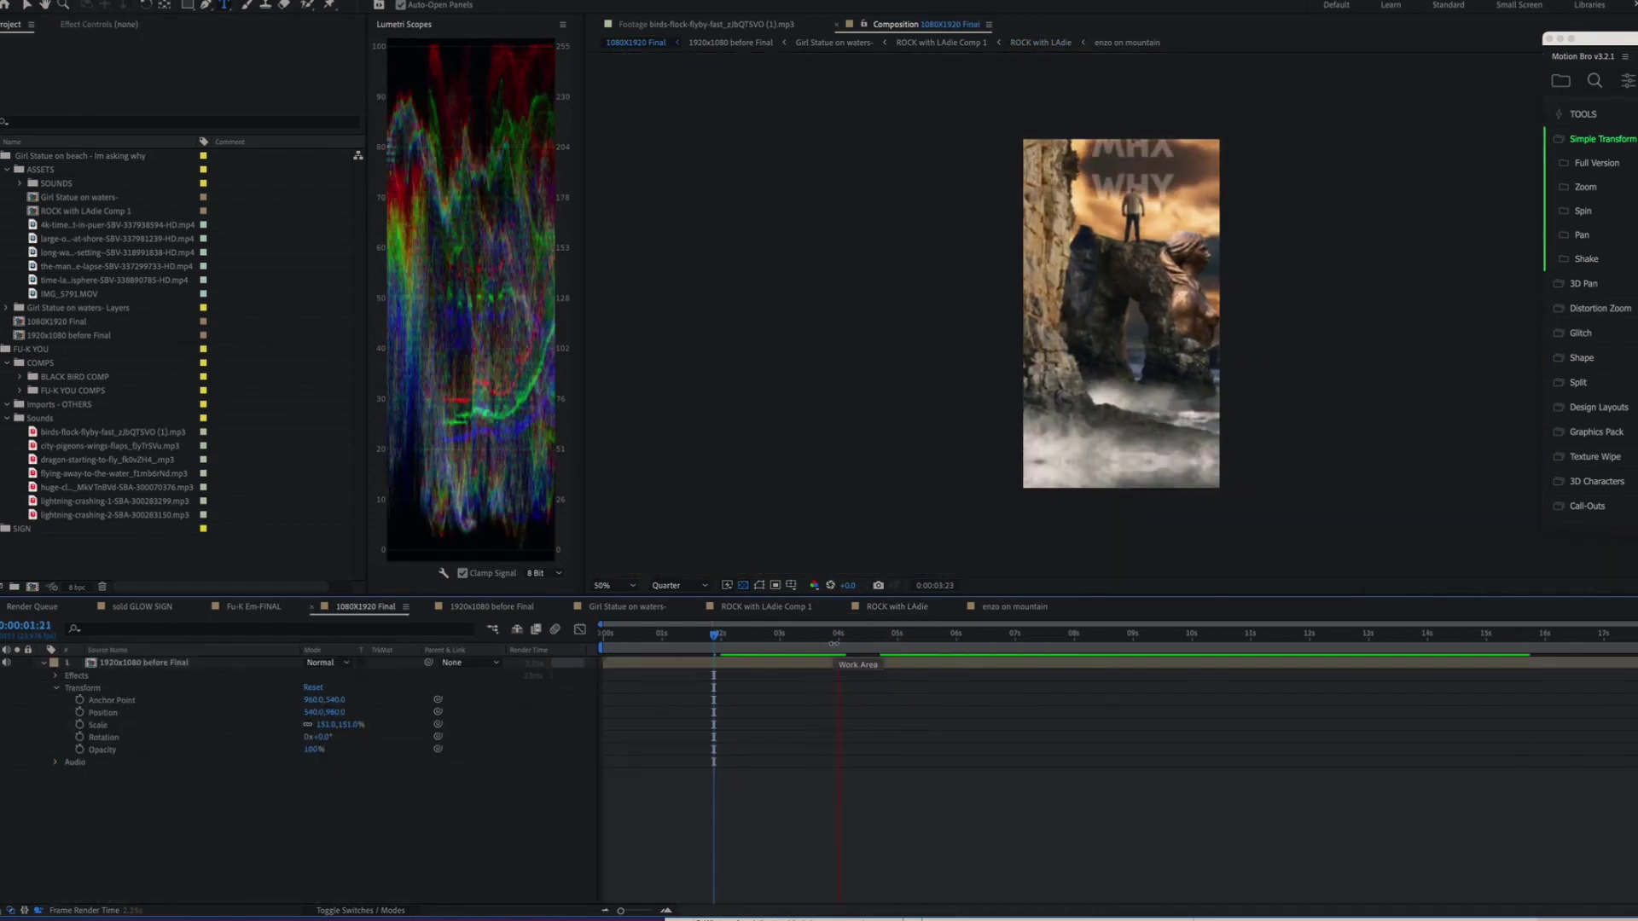
Switch to the ROCK with LAdie composition to receive the lightning sky clip.
left_click(897, 608)
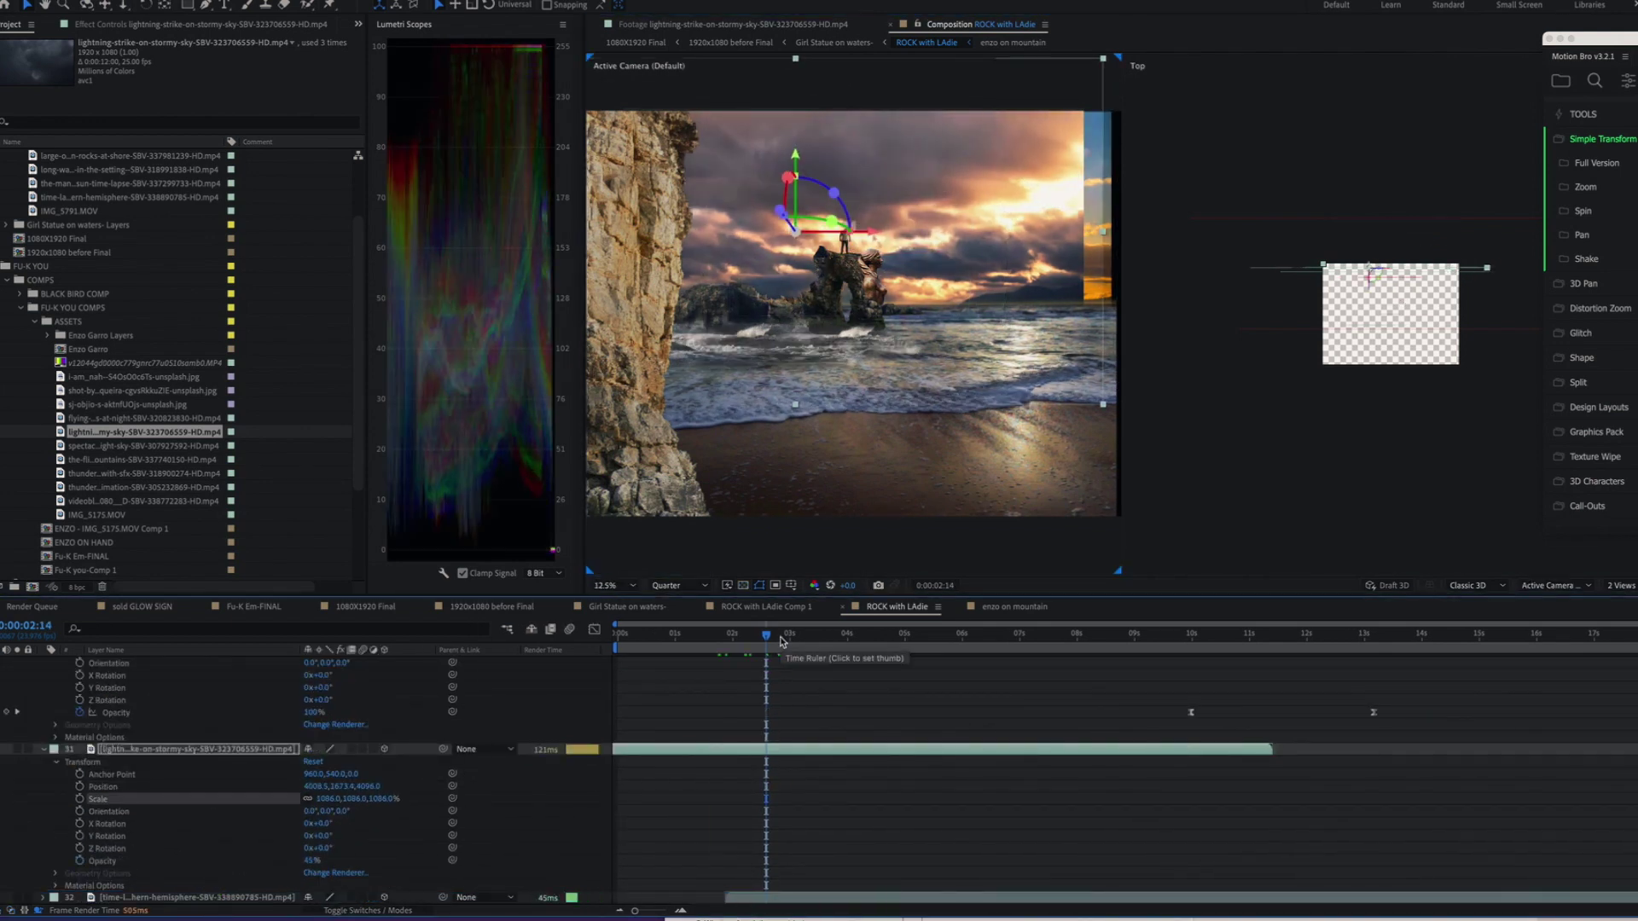
Step back a few frames, preview a lightning-strike clip and add it as a new layer.
left_click_drag(781, 638, 775, 639)
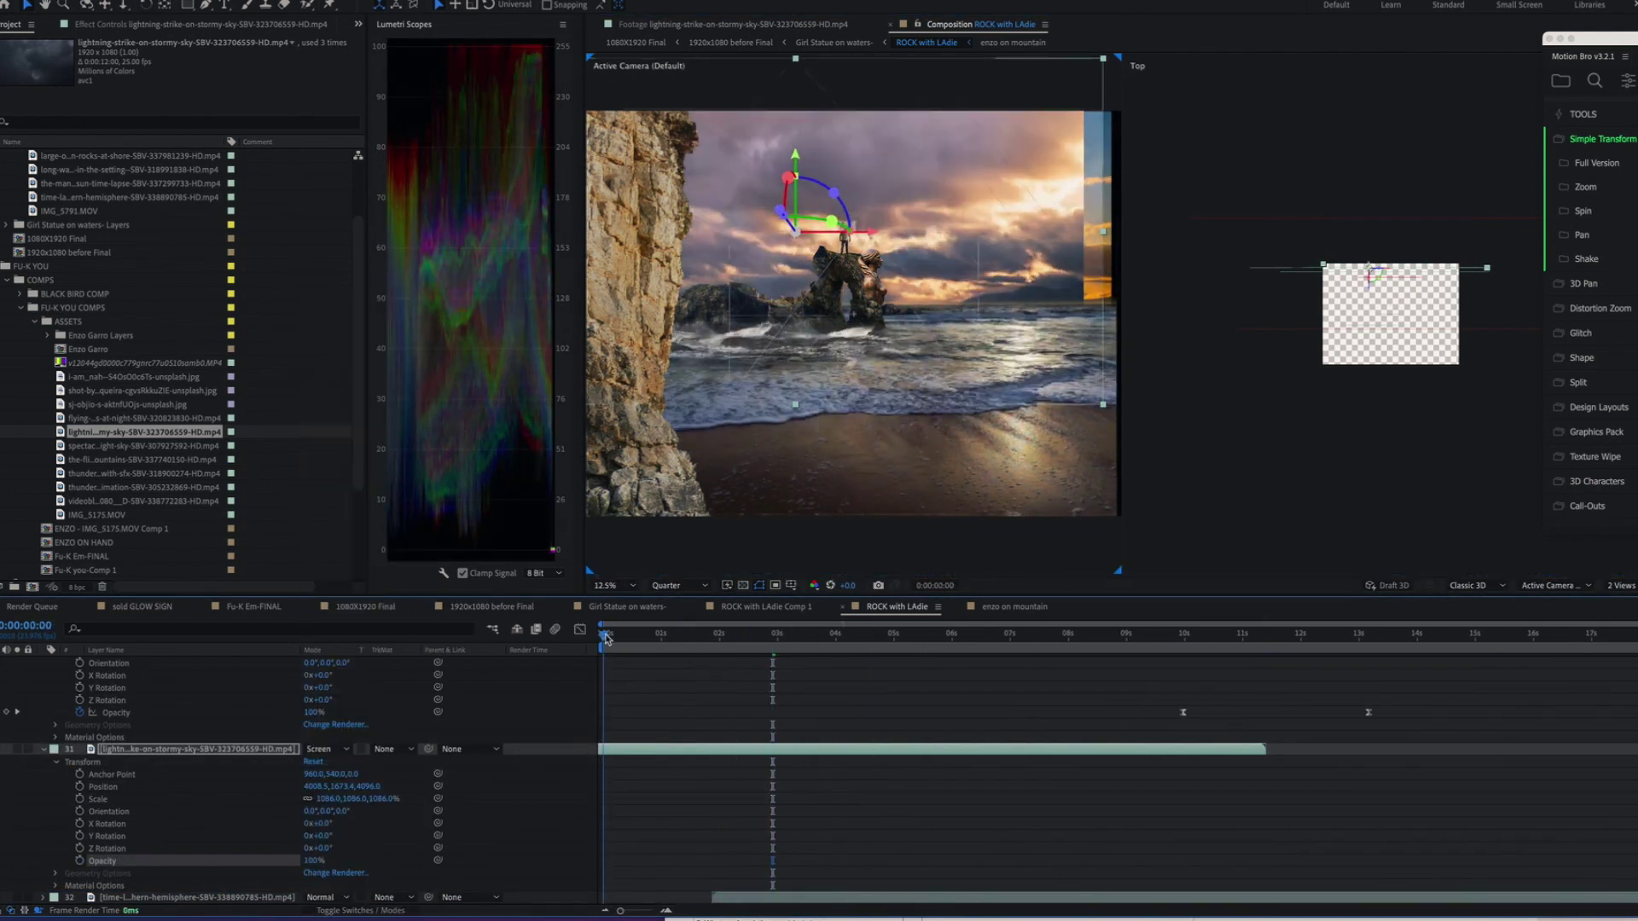
double_click(138, 474)
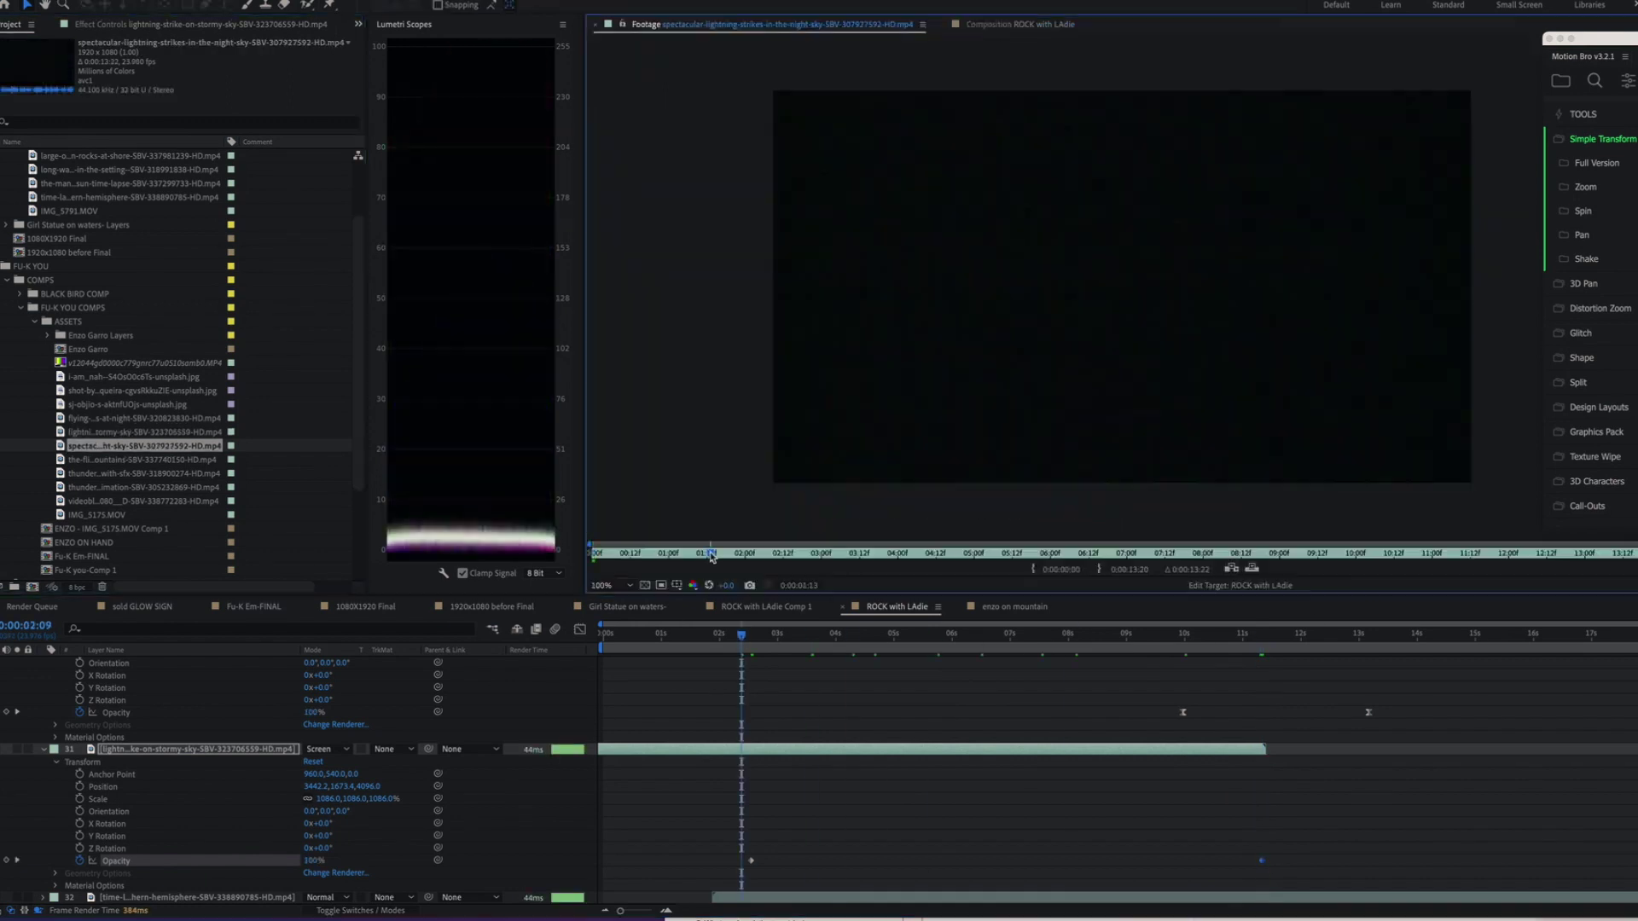
key("ctrl+slash")
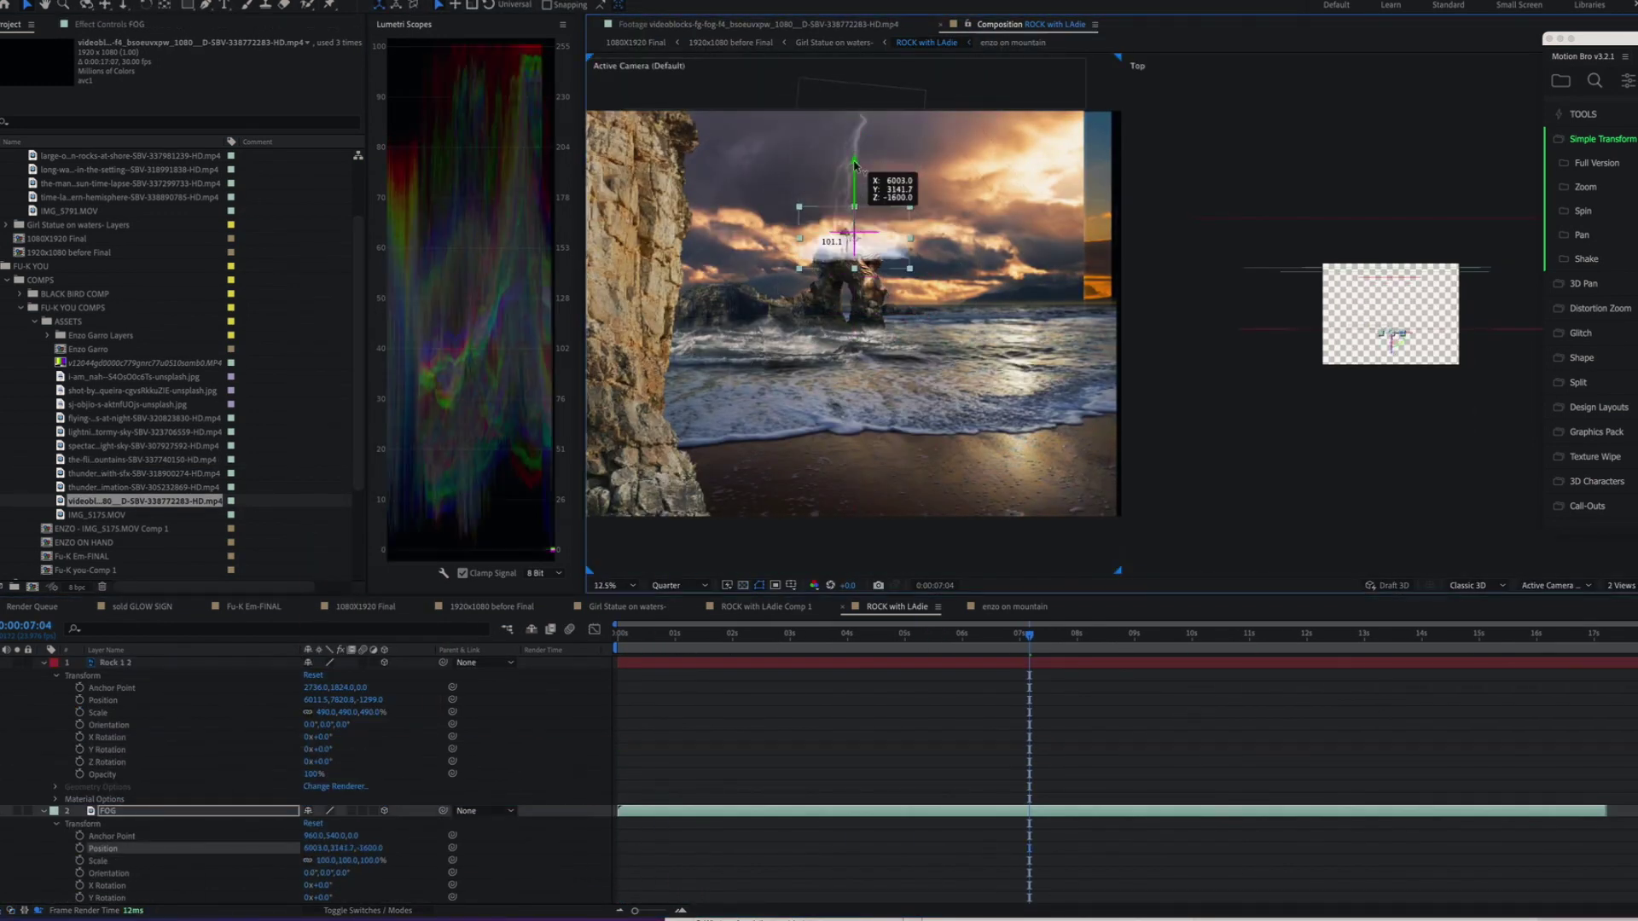
scroll(1096, 355, "up", 1)
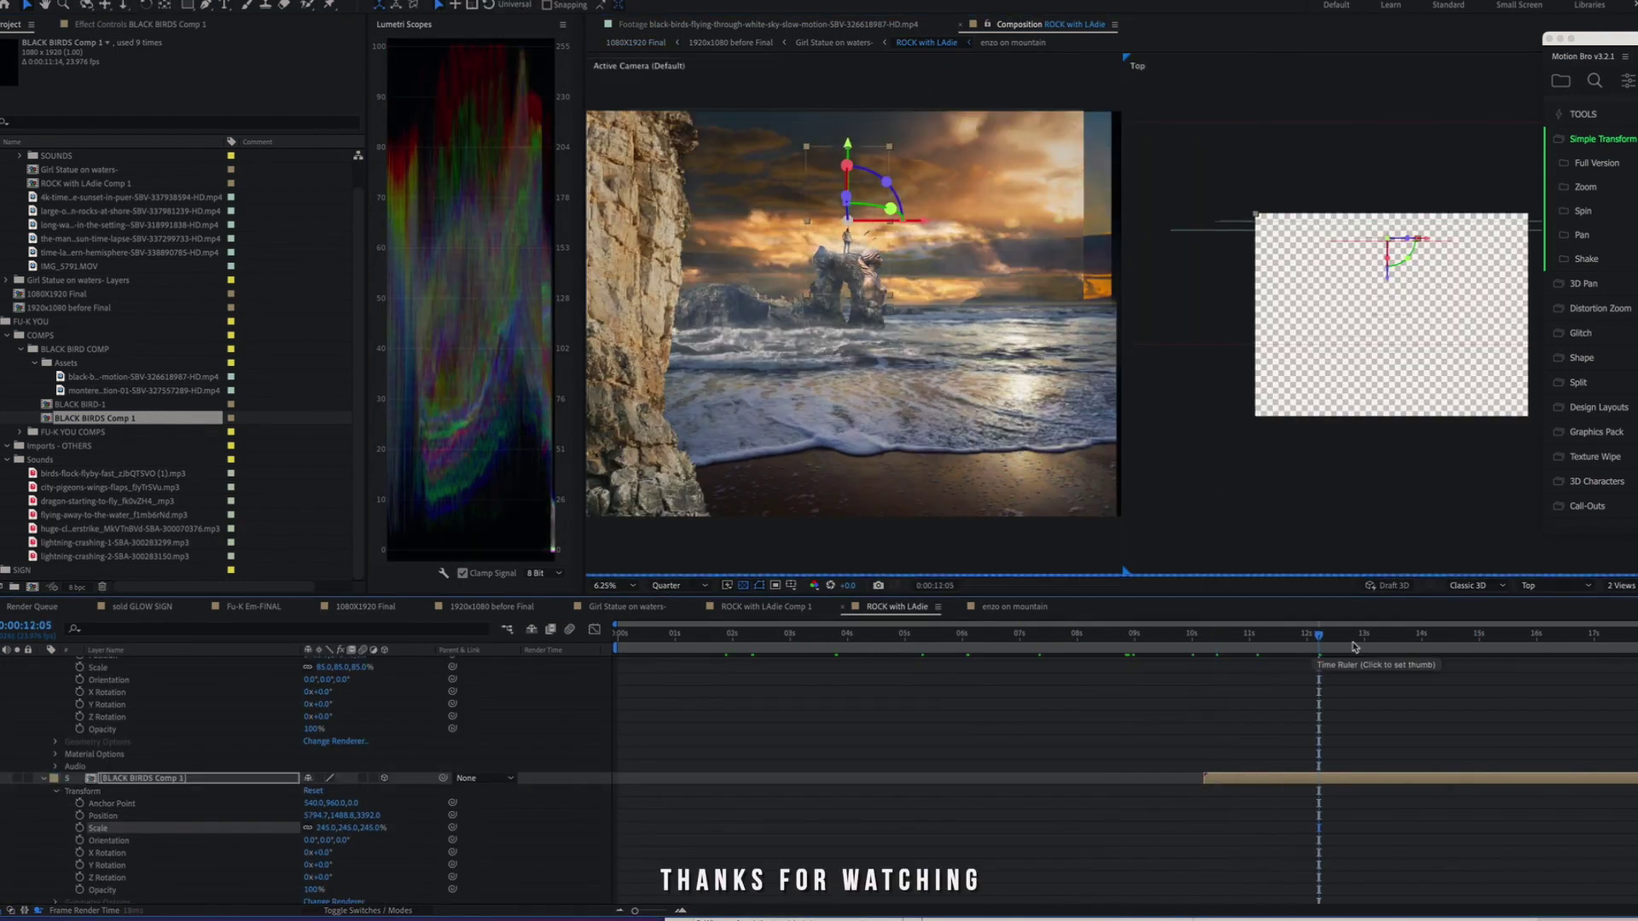
Trim a Black Birds layer to start at a later frame, then review 1080X1920 Final.
left_click(1554, 636)
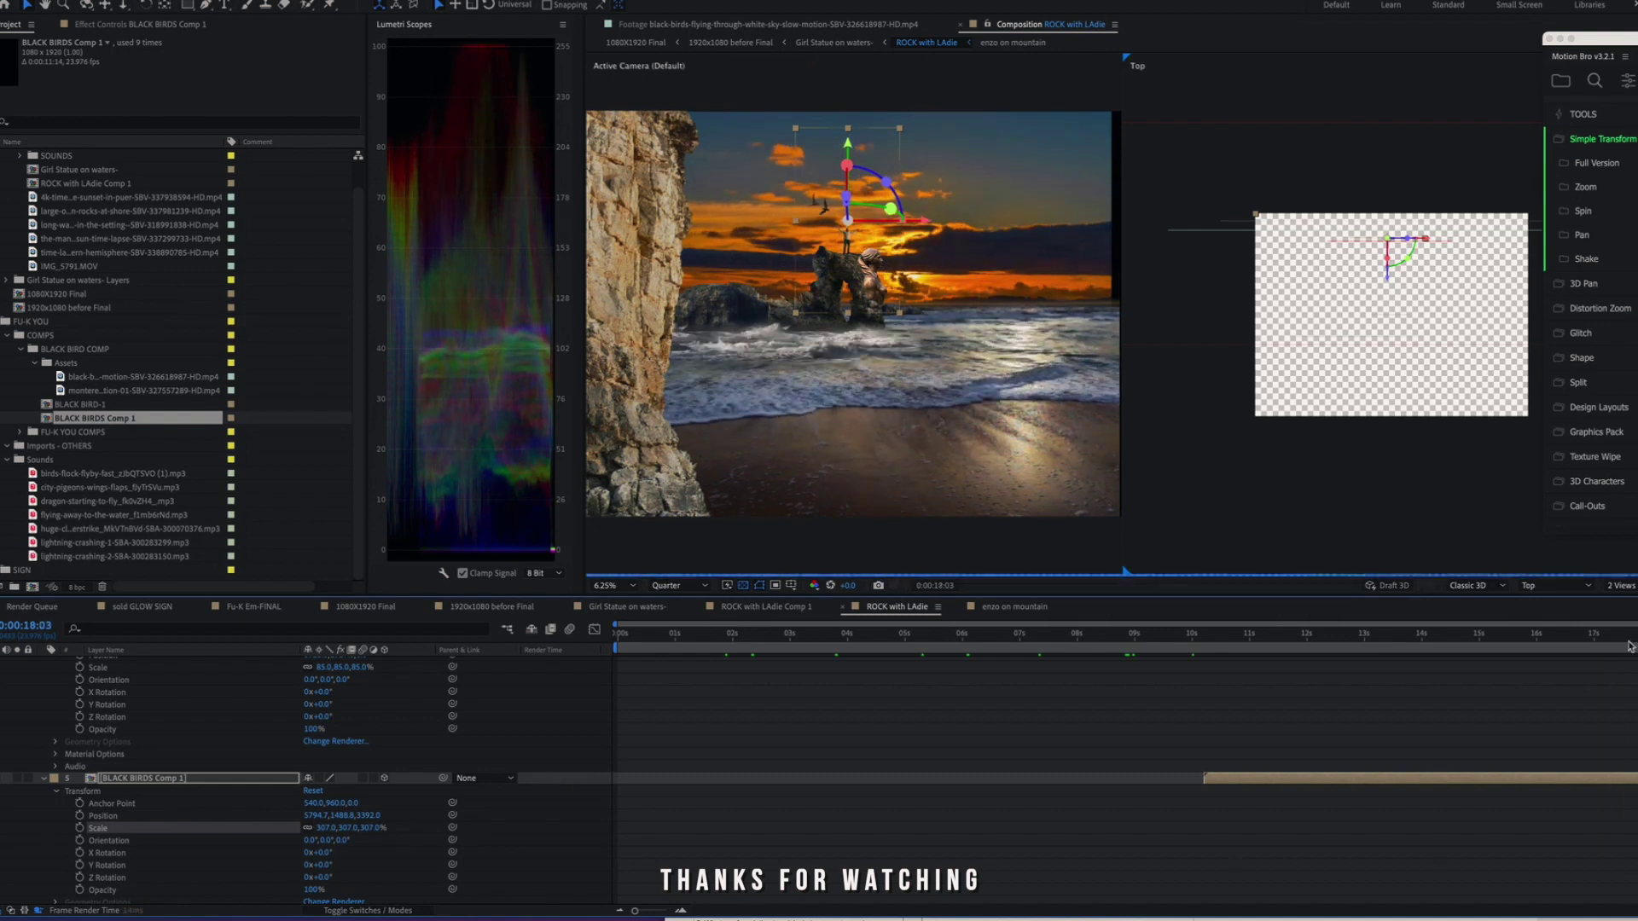
left_click_drag(1288, 636, 1341, 637)
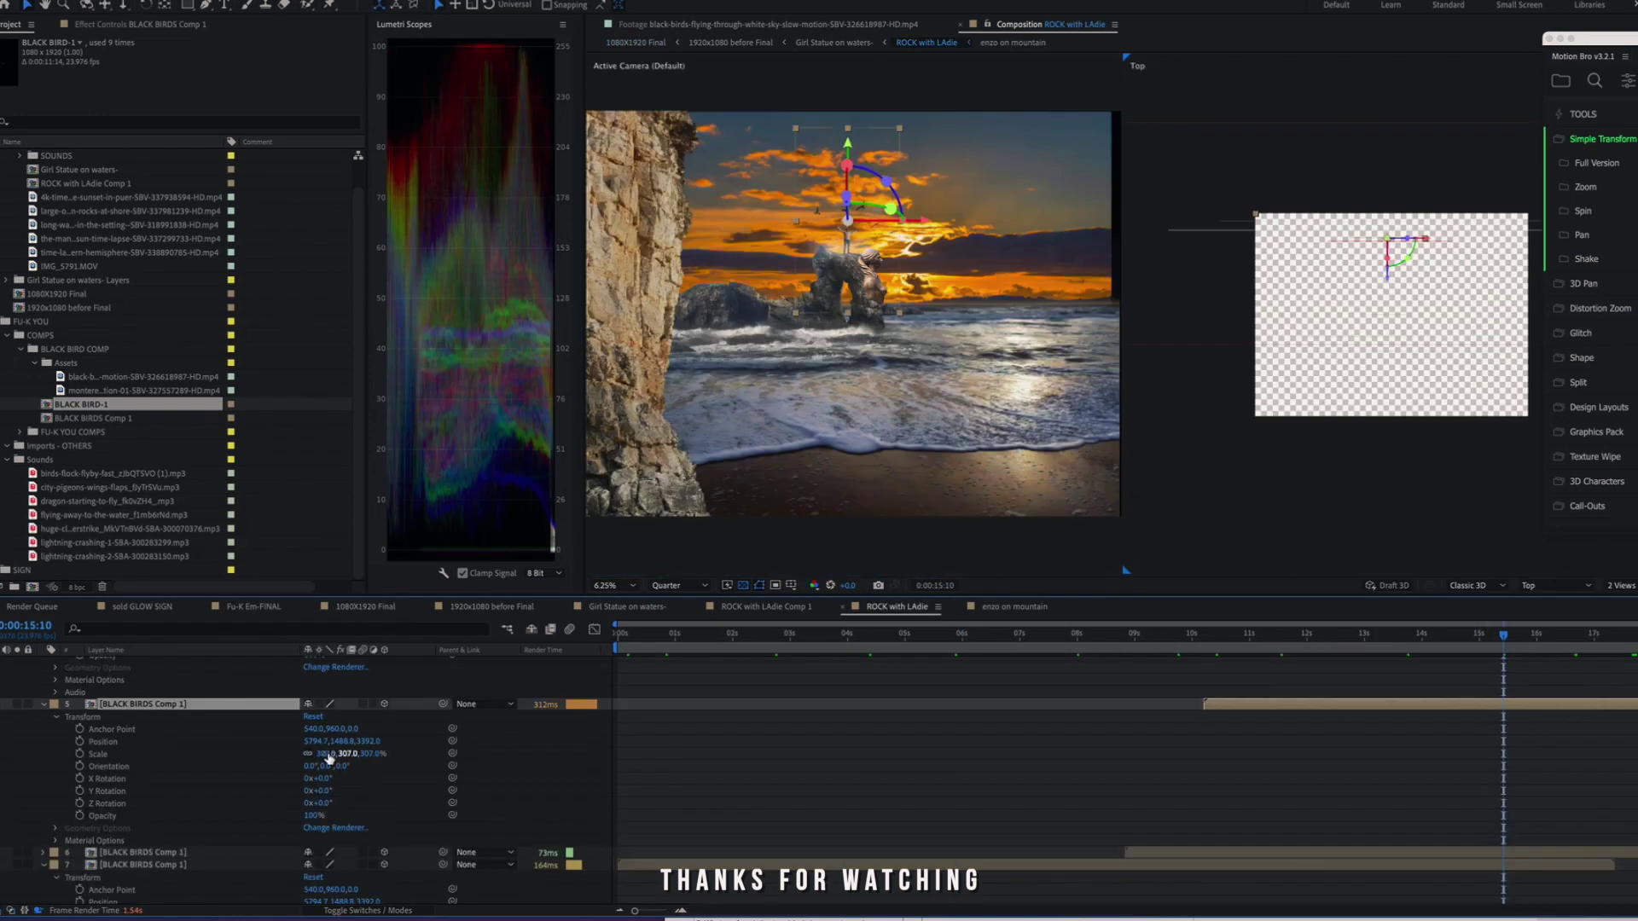
left_click(1526, 633)
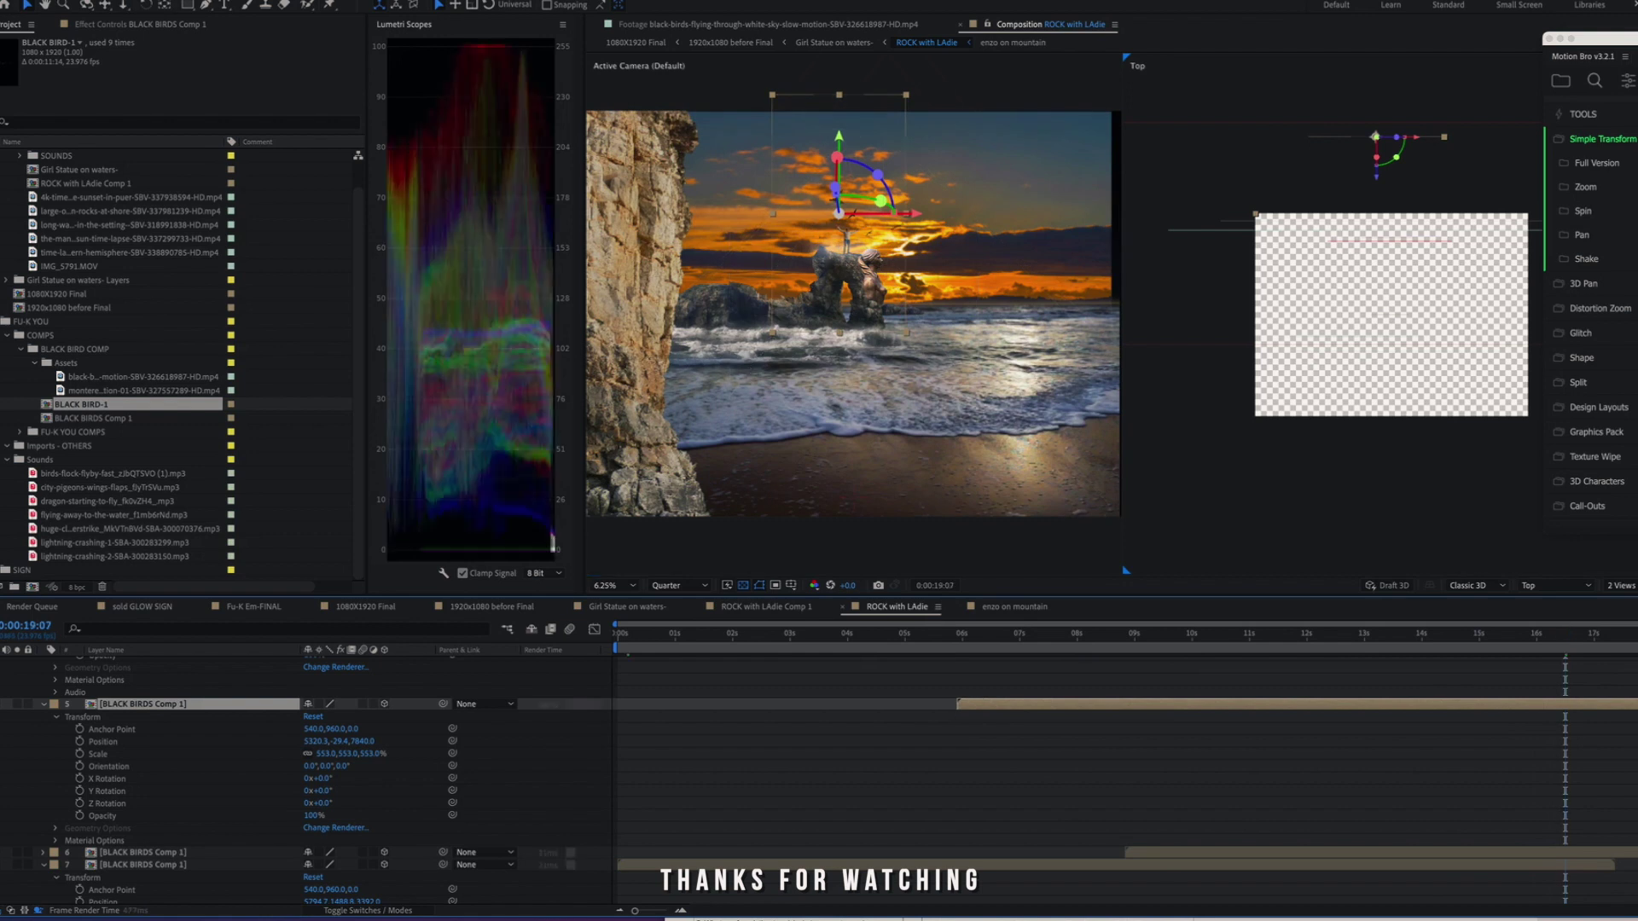
key("alt+bracketleft")
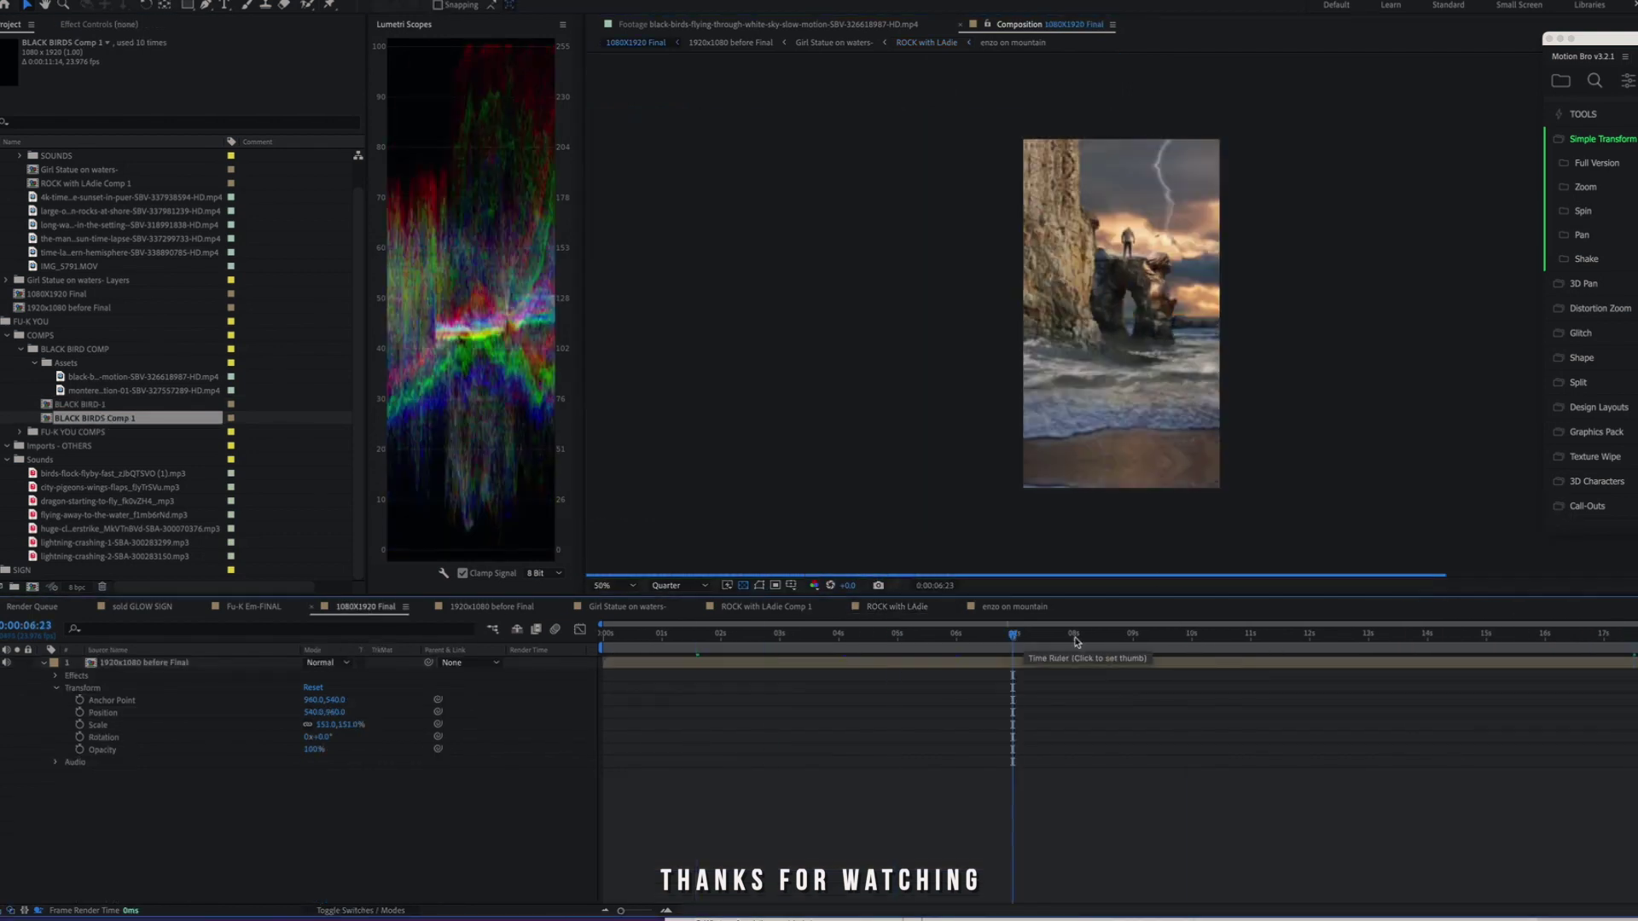
left_click_drag(1011, 634, 1238, 634)
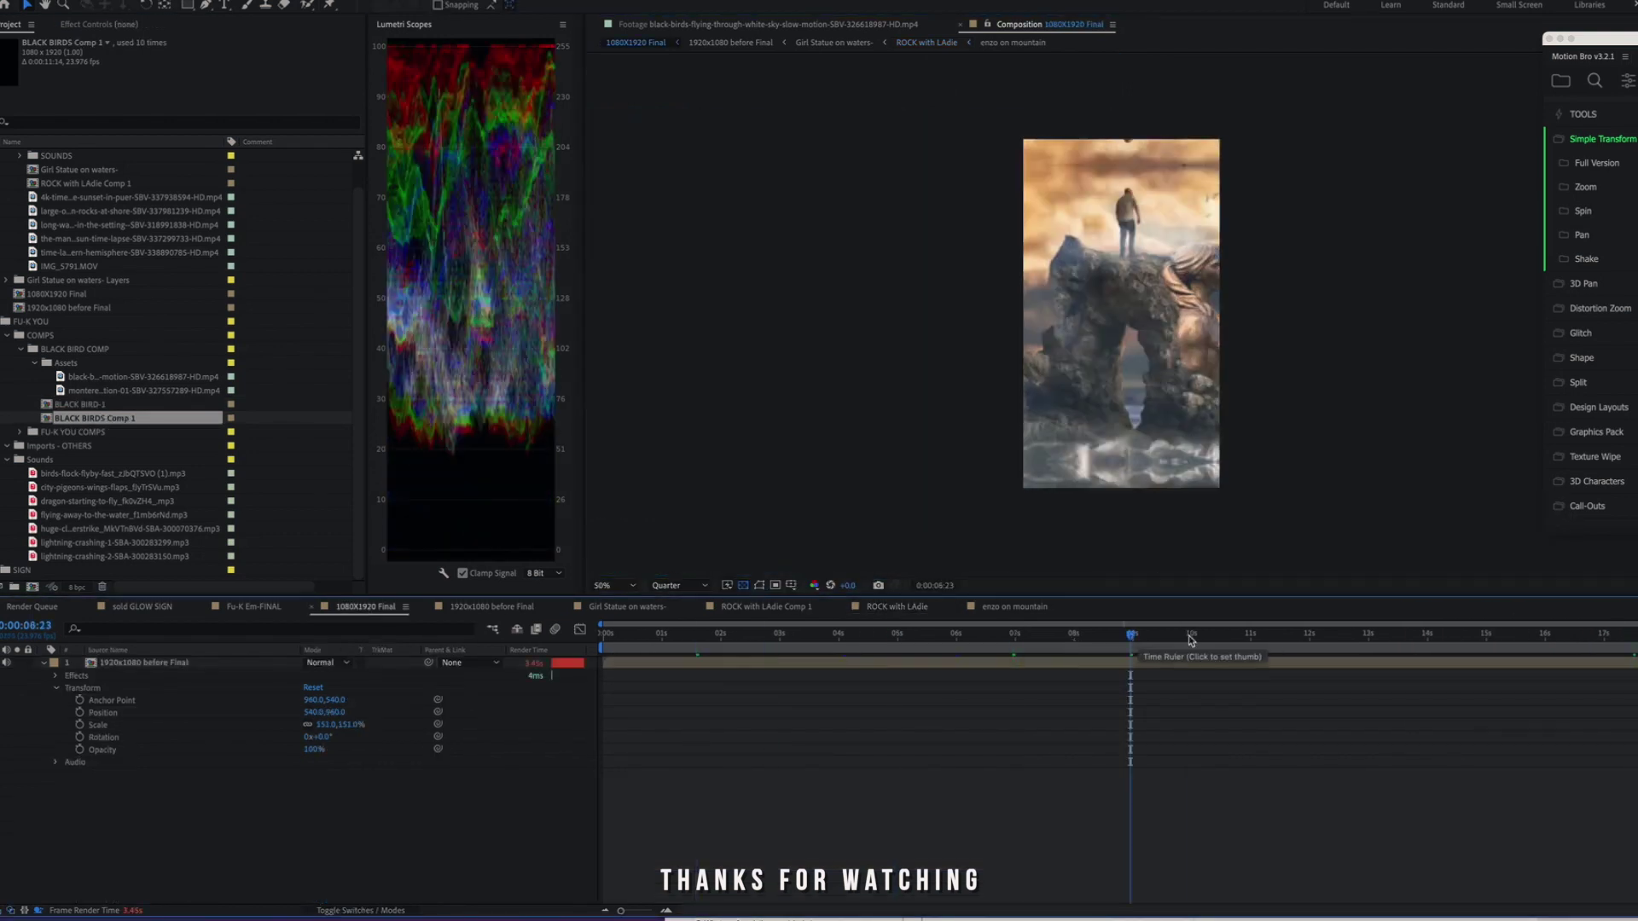